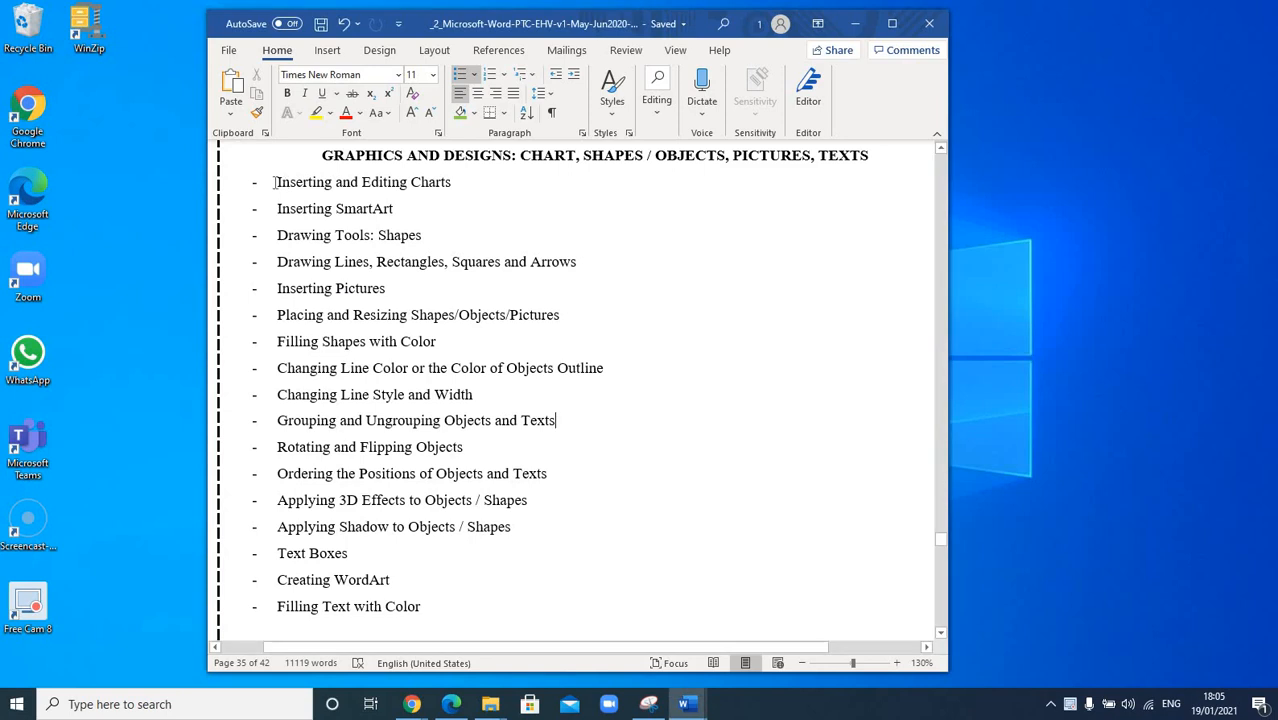
Highlight the "Inserting and Editing Charts" topic in the outline and switch to the PracticeDoc3 document.
{"action": "left_click_drag", "start_coordinate": [277, 182], "coordinate": [456, 186]}
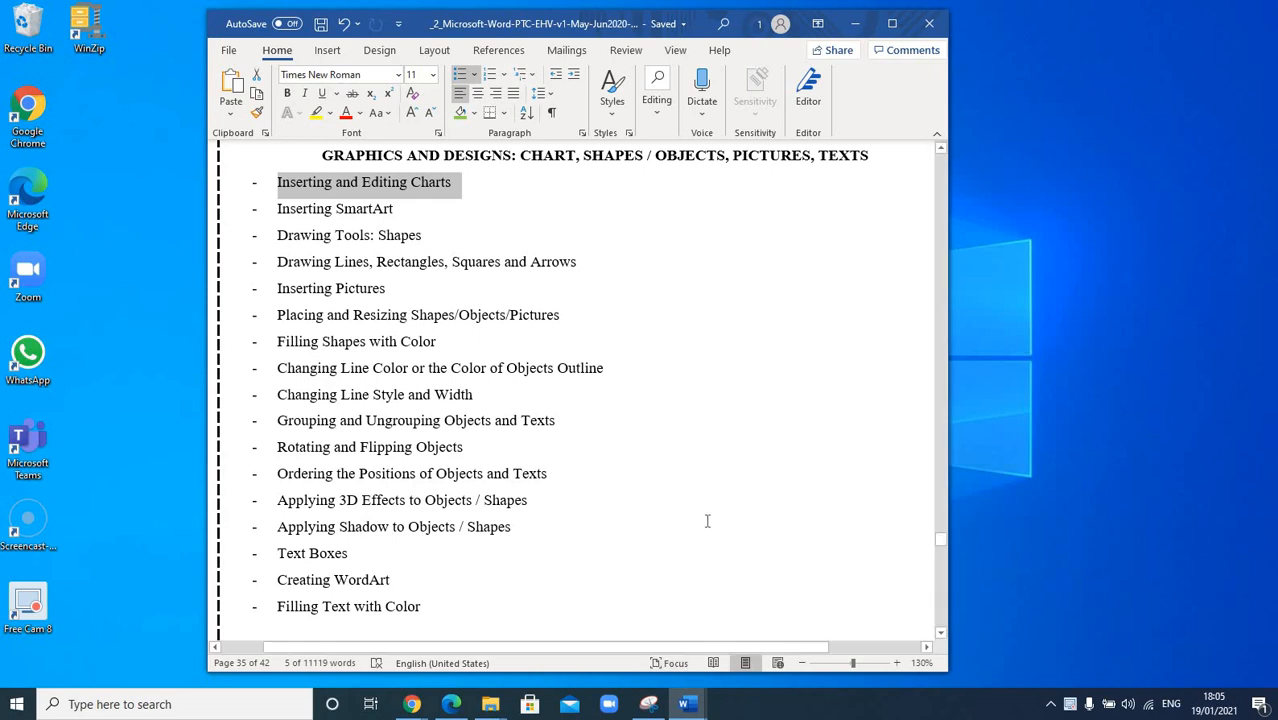
{"action": "left_click", "coordinate": [685, 704]}
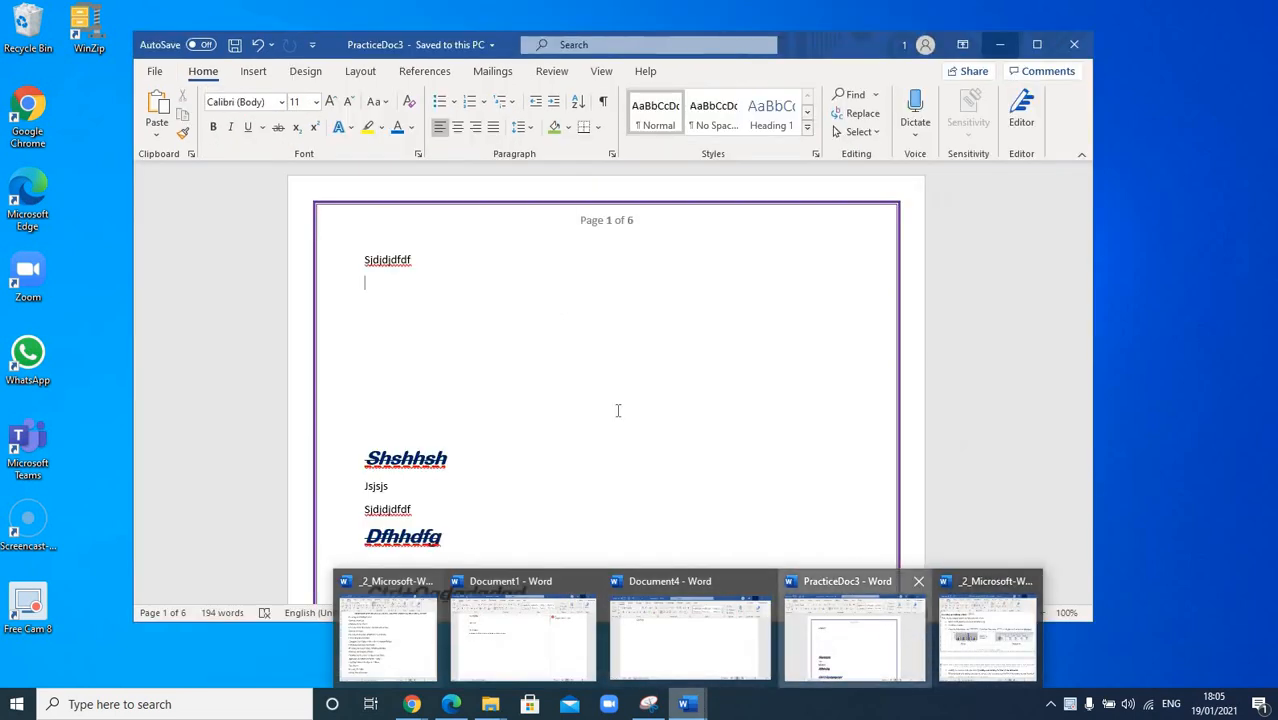
{"action": "left_click", "coordinate": [871, 634]}
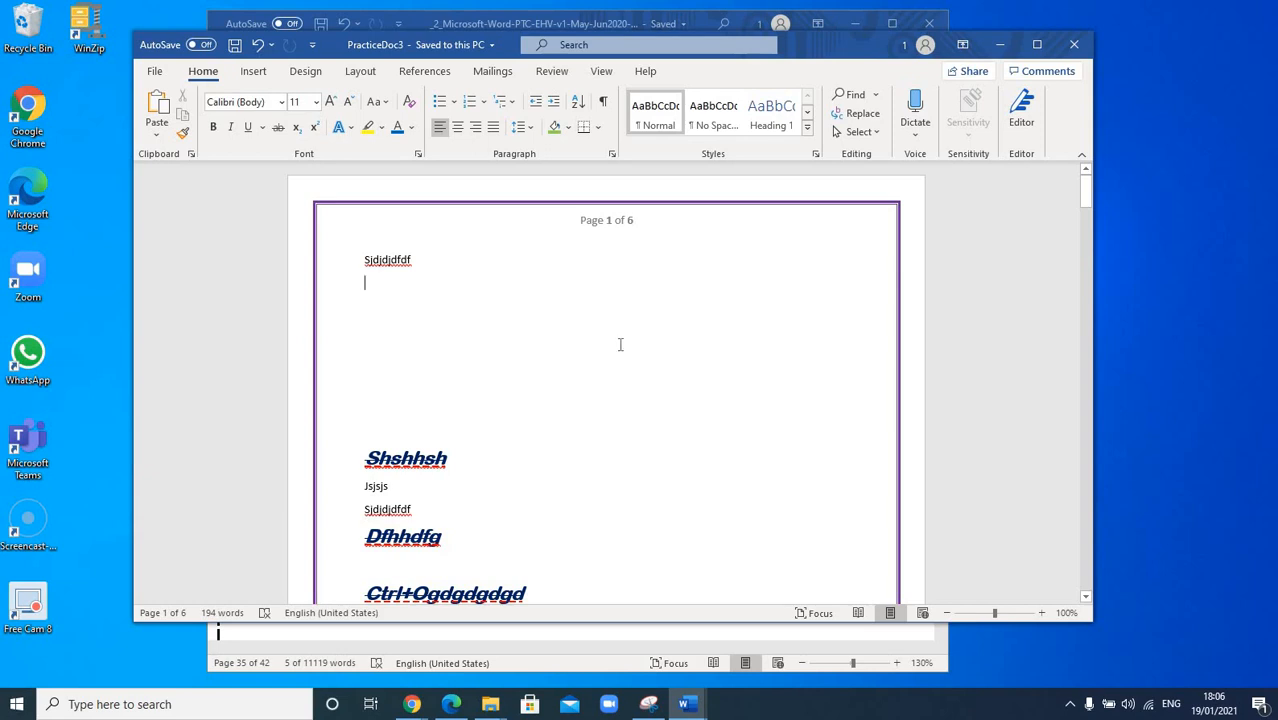
Preview the Line, Bar and Histogram chart types, and insert a Clustered Column chart on the blank line below the first text line.
{"action": "left_click", "coordinate": [395, 305]}
{"action": "left_click", "coordinate": [254, 71]}
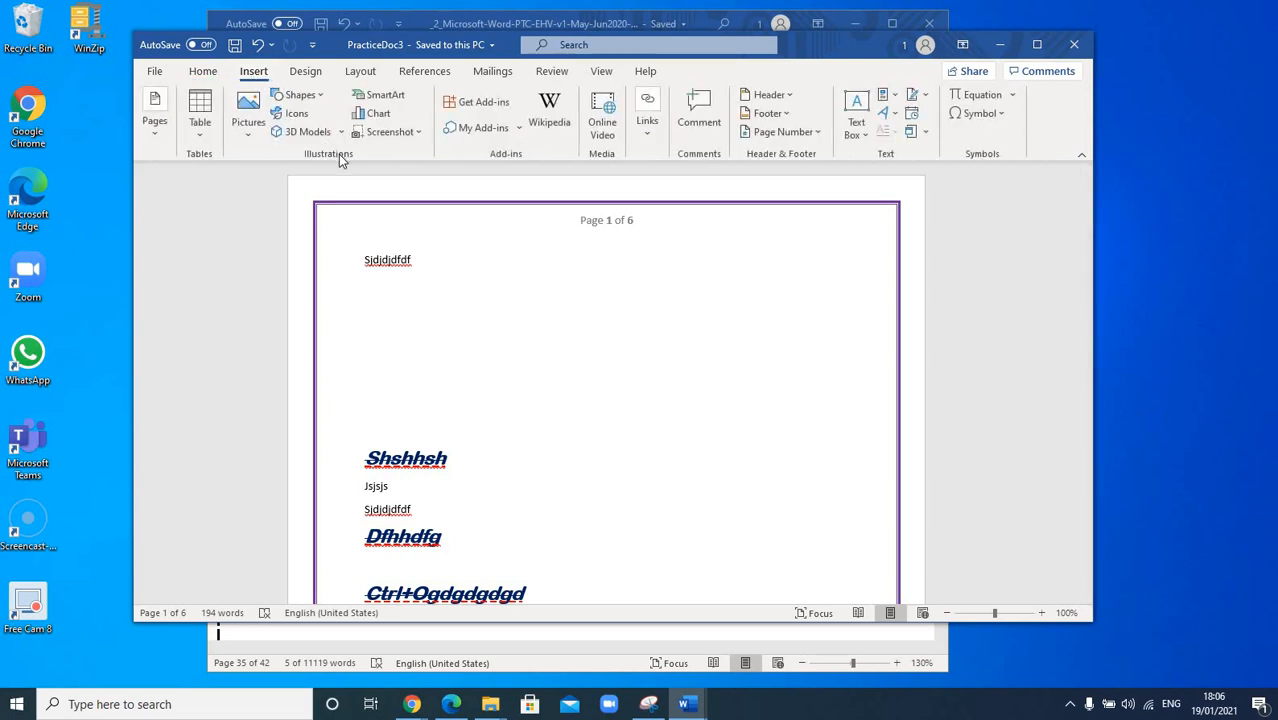
{"action": "left_click", "coordinate": [379, 117]}
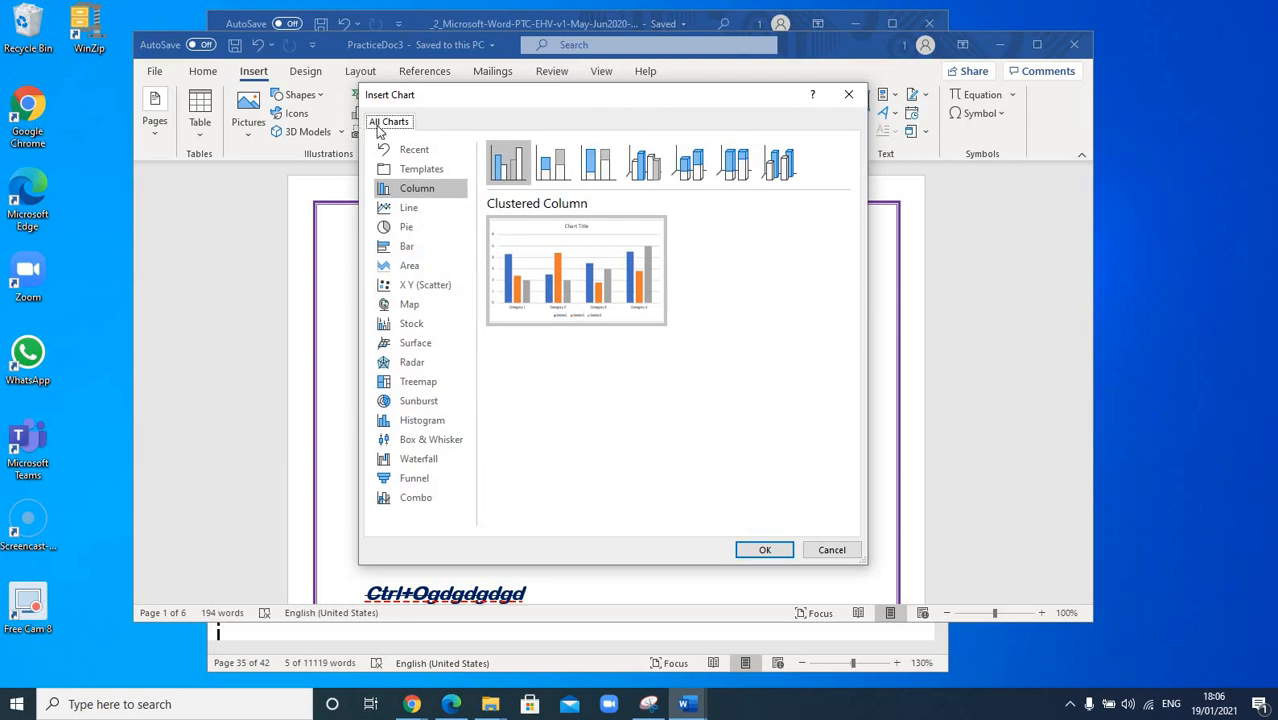
{"action": "left_click", "coordinate": [406, 207]}
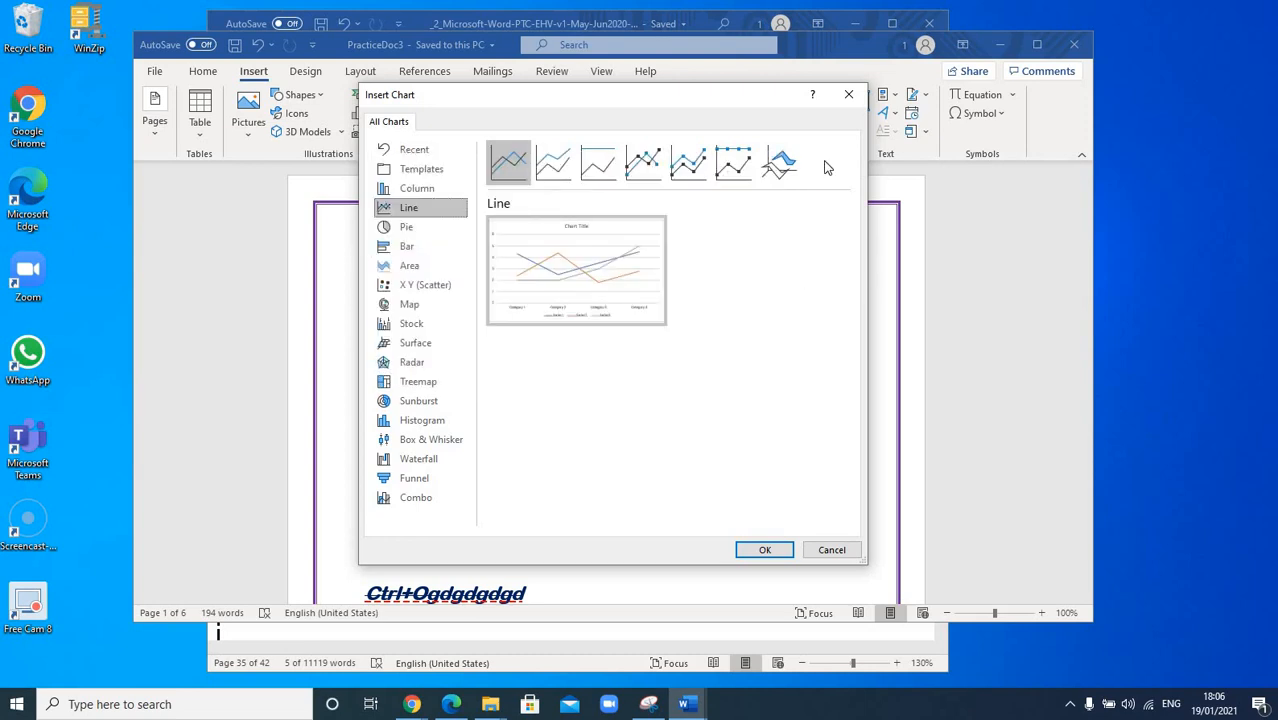
{"action": "left_click", "coordinate": [692, 165]}
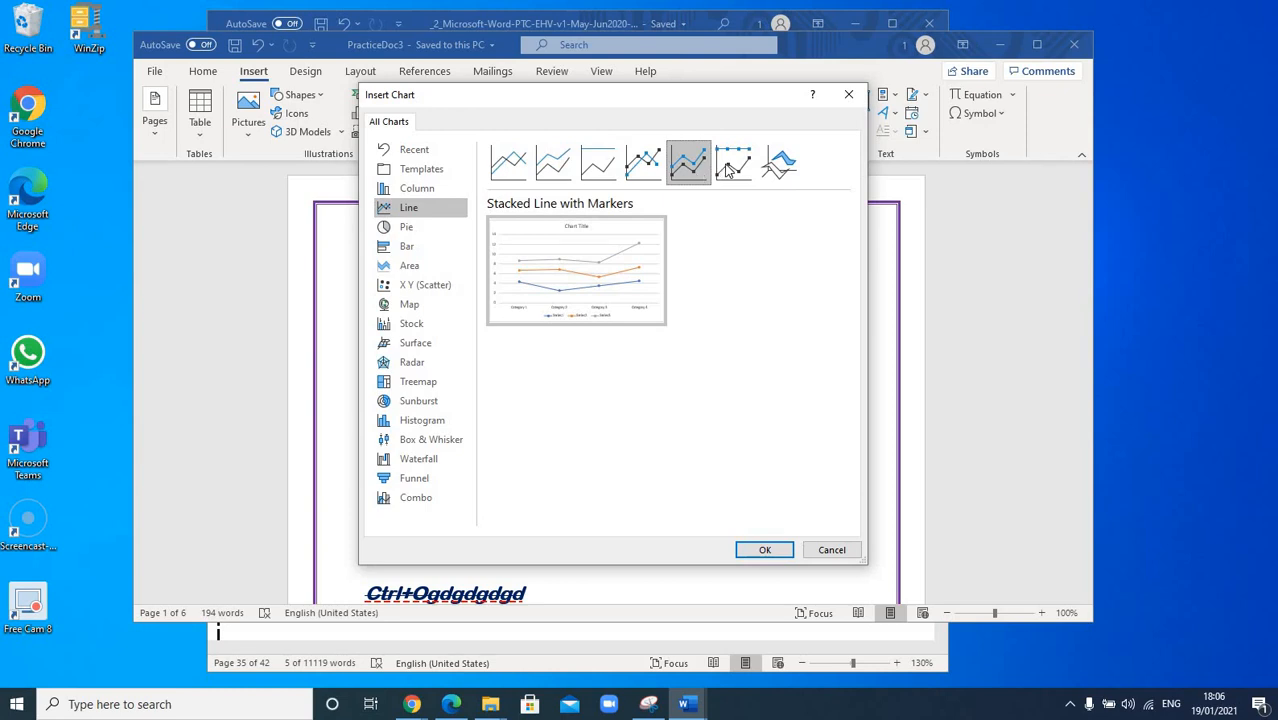
{"action": "left_click", "coordinate": [727, 184]}
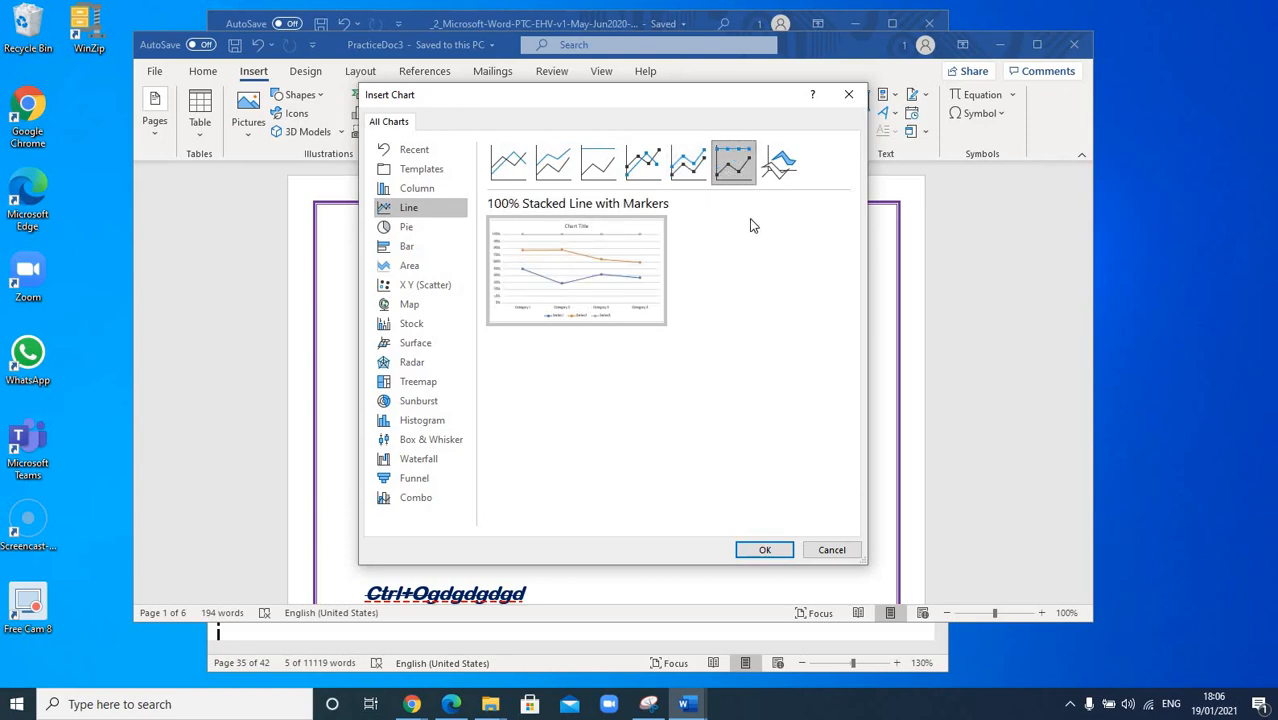
{"action": "left_click", "coordinate": [418, 251]}
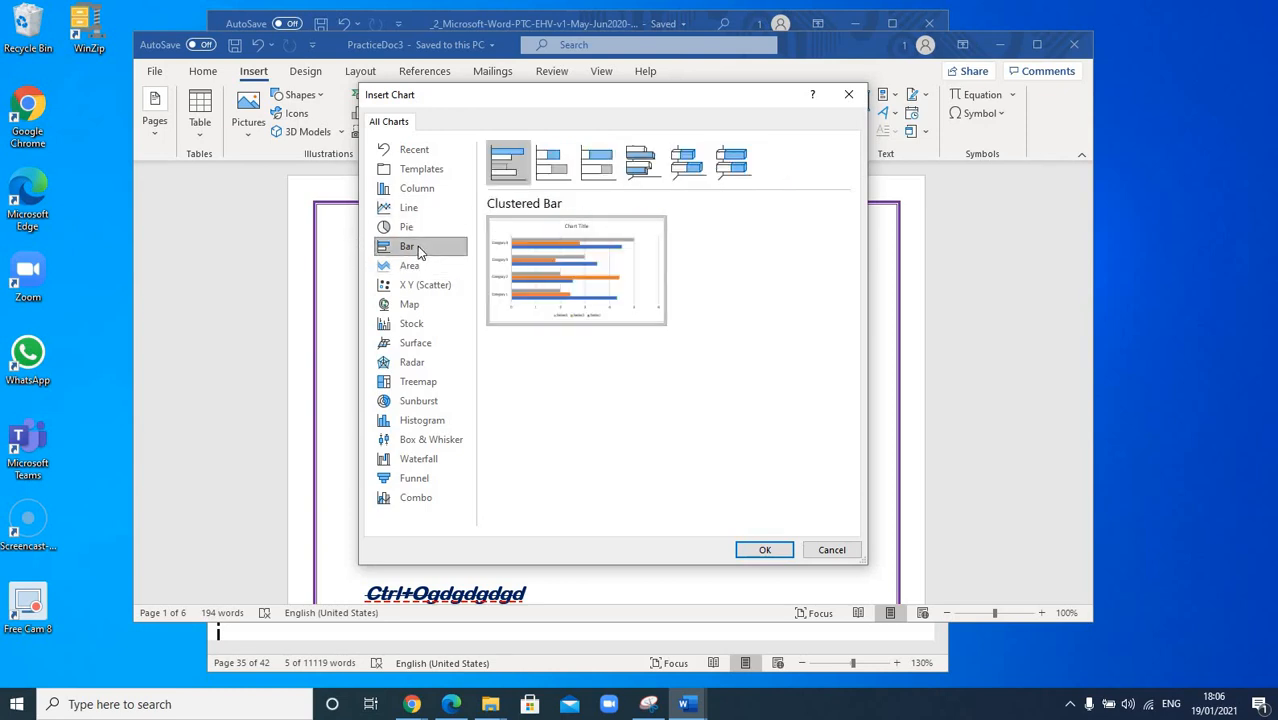
{"action": "left_click", "coordinate": [642, 163]}
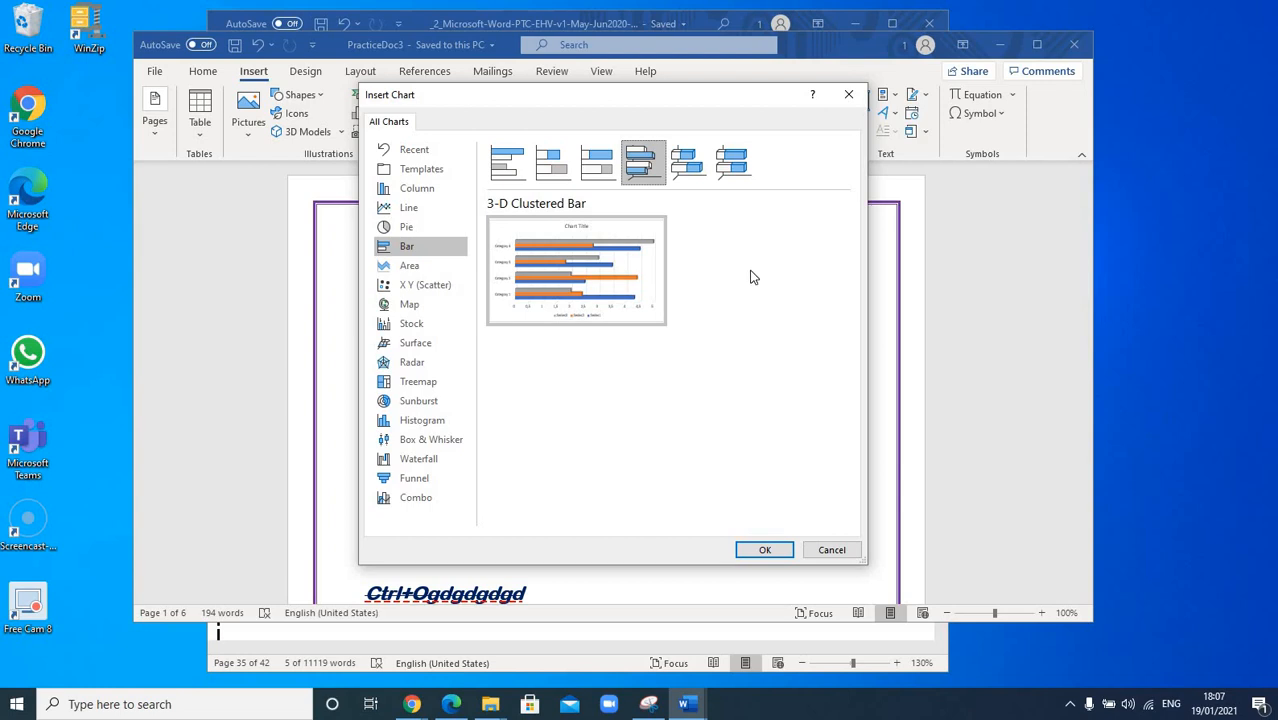
{"action": "left_click", "coordinate": [440, 422]}
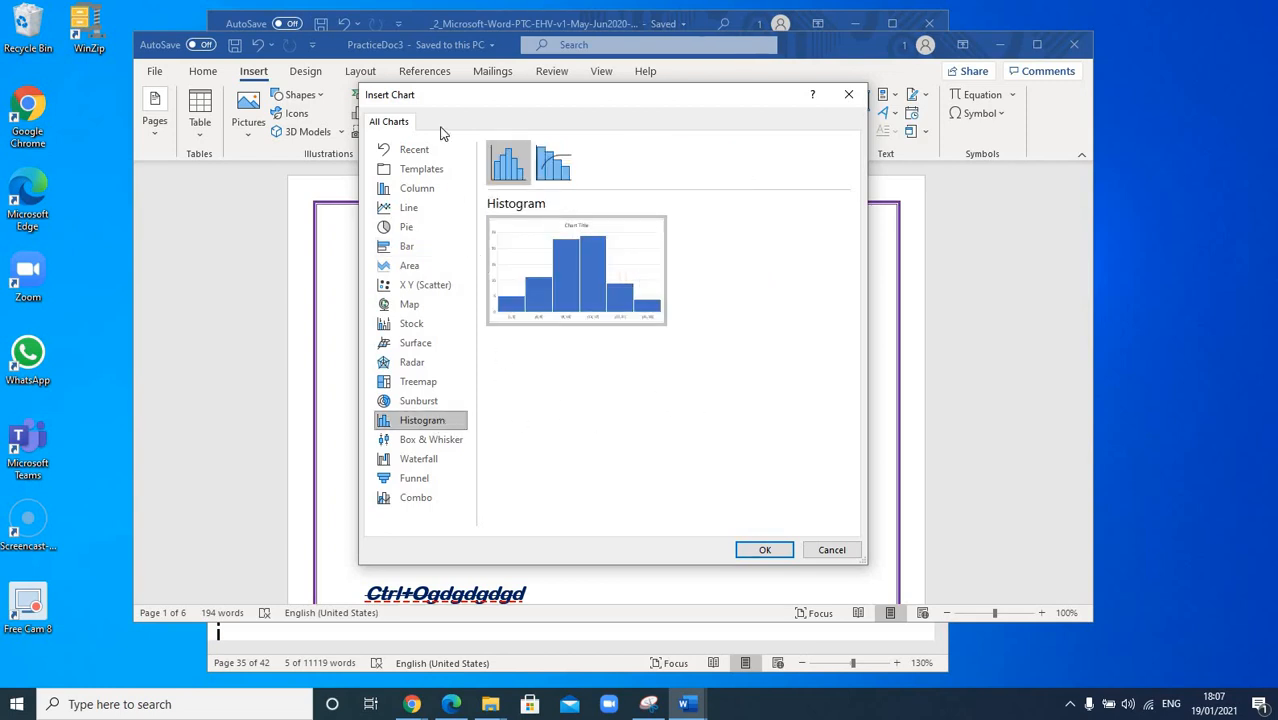
{"action": "left_click", "coordinate": [417, 194]}
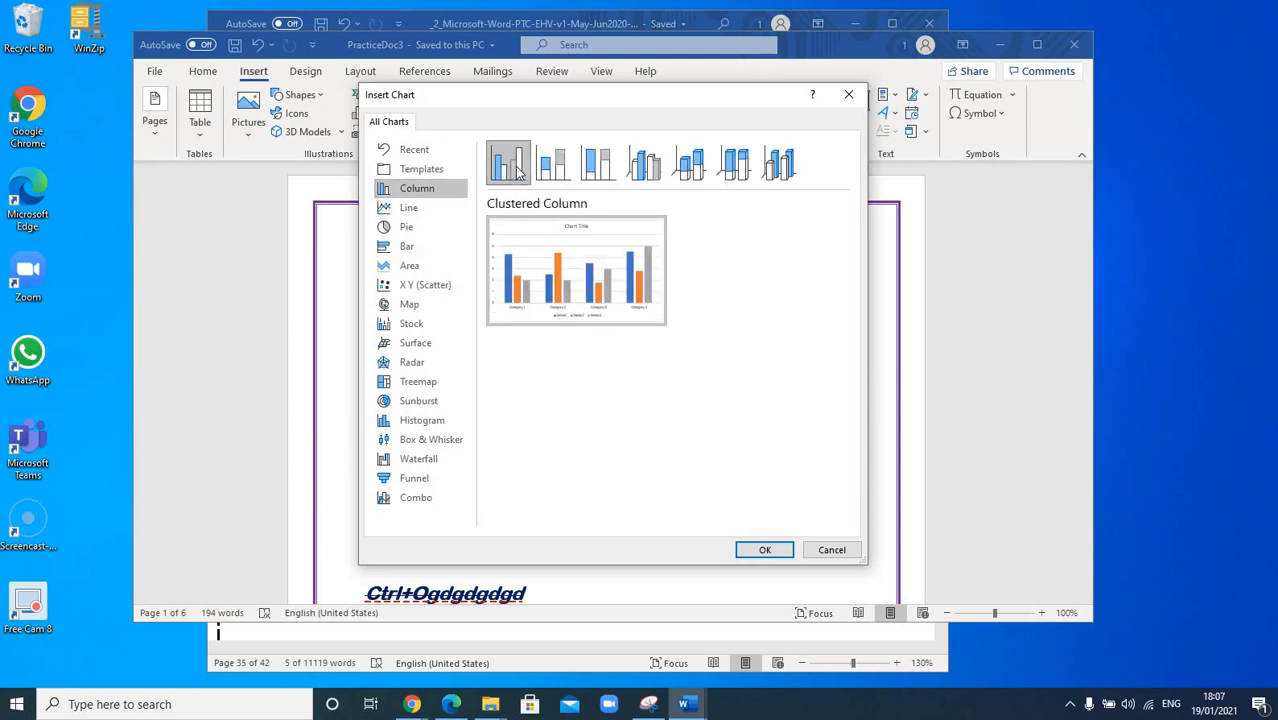
{"action": "left_click", "coordinate": [762, 551]}
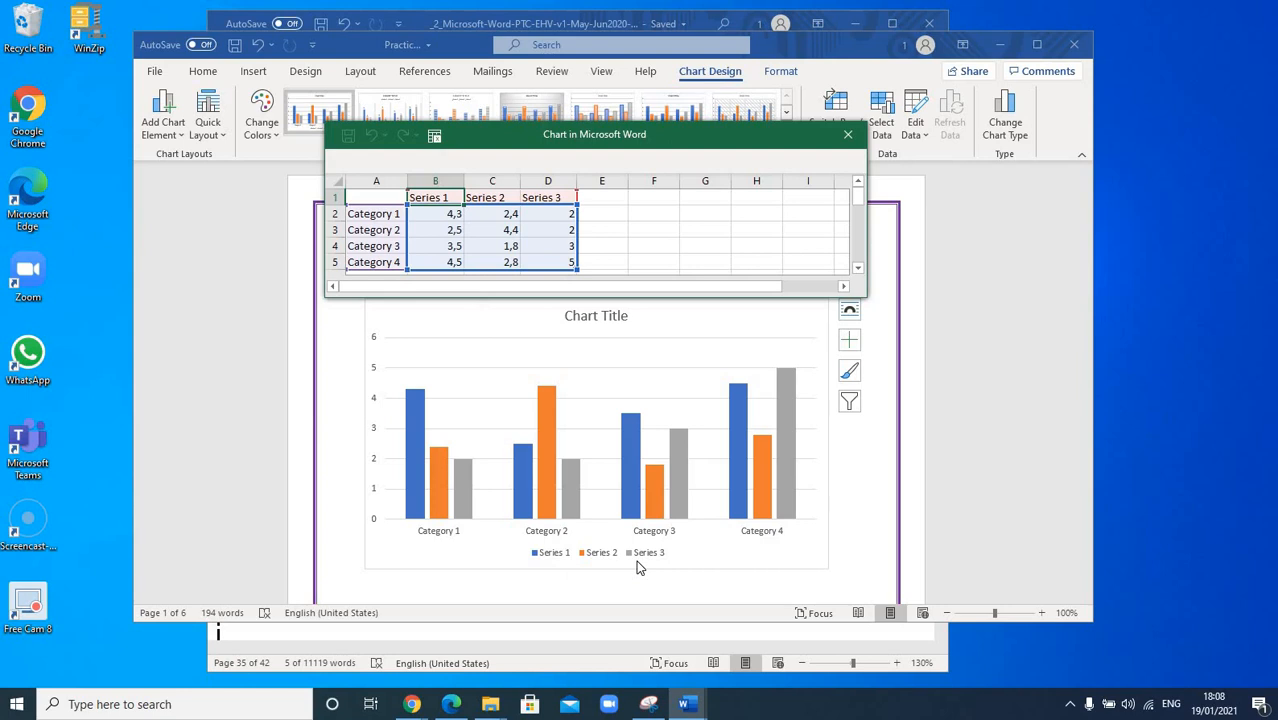
Rename the first two categories in the chart data to "Car id" and "Age".
{"action": "left_click", "coordinate": [386, 215]}
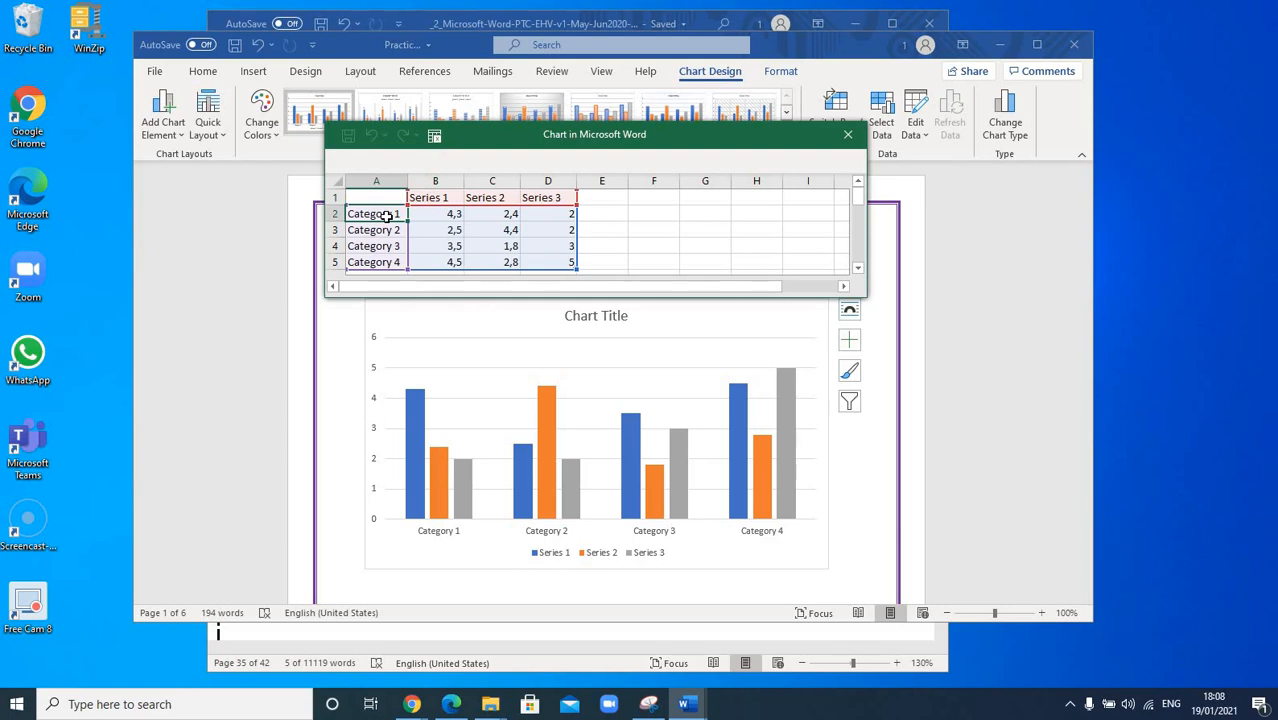
{"action": "type", "text": "Na"}
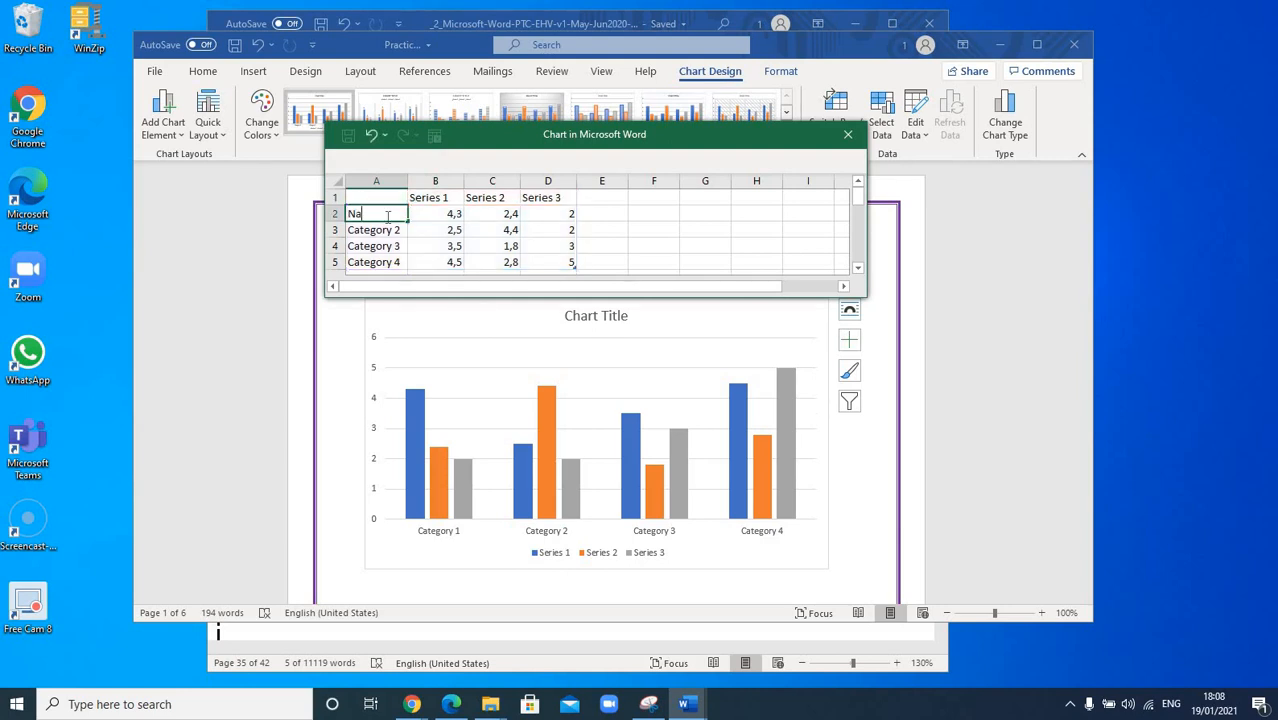
{"action": "key", "text": "BackSpace"}
{"action": "key", "text": "BackSpace"}
{"action": "type", "text": "Car id"}
{"action": "key", "text": "Return"}
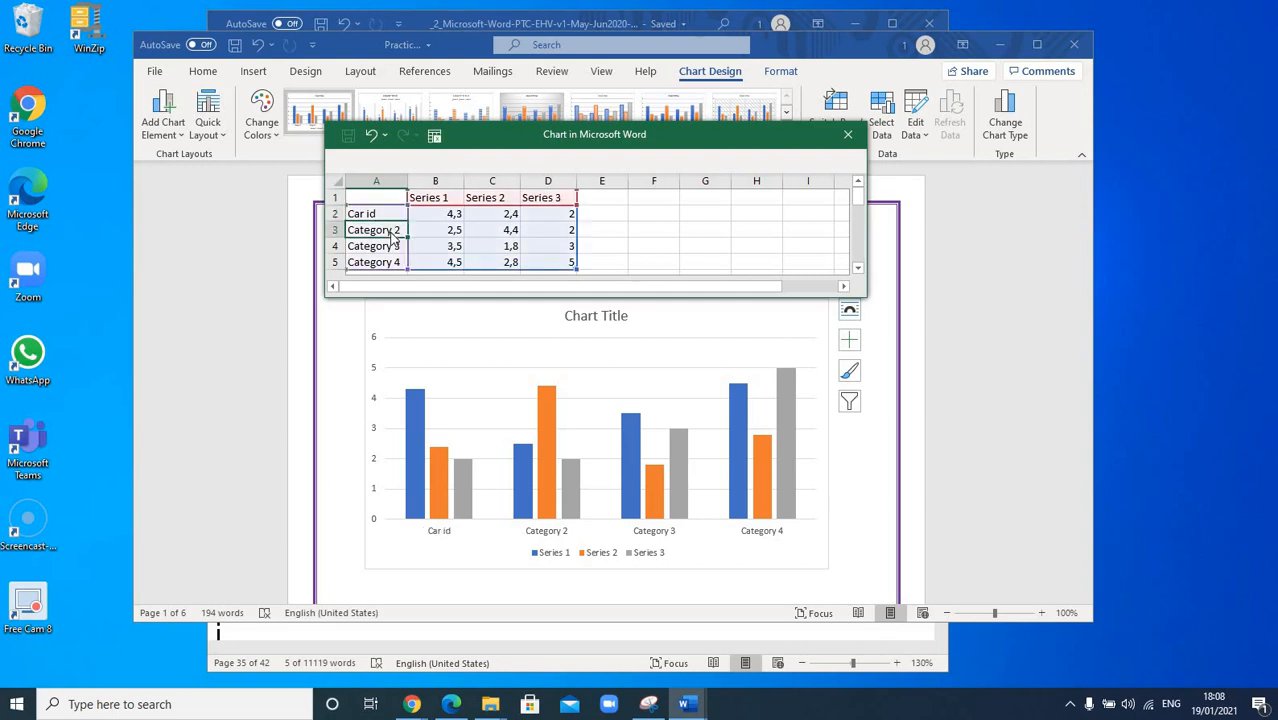
{"action": "type", "text": "Age"}
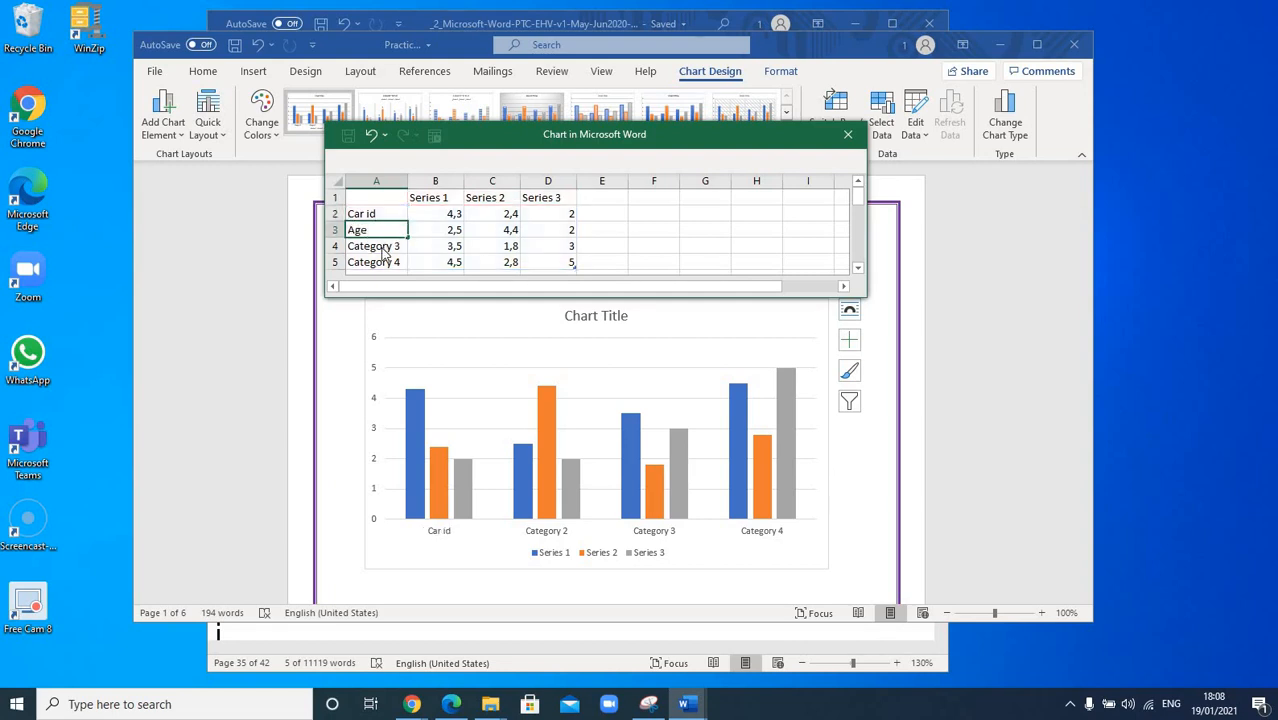
{"action": "key", "text": "Return"}
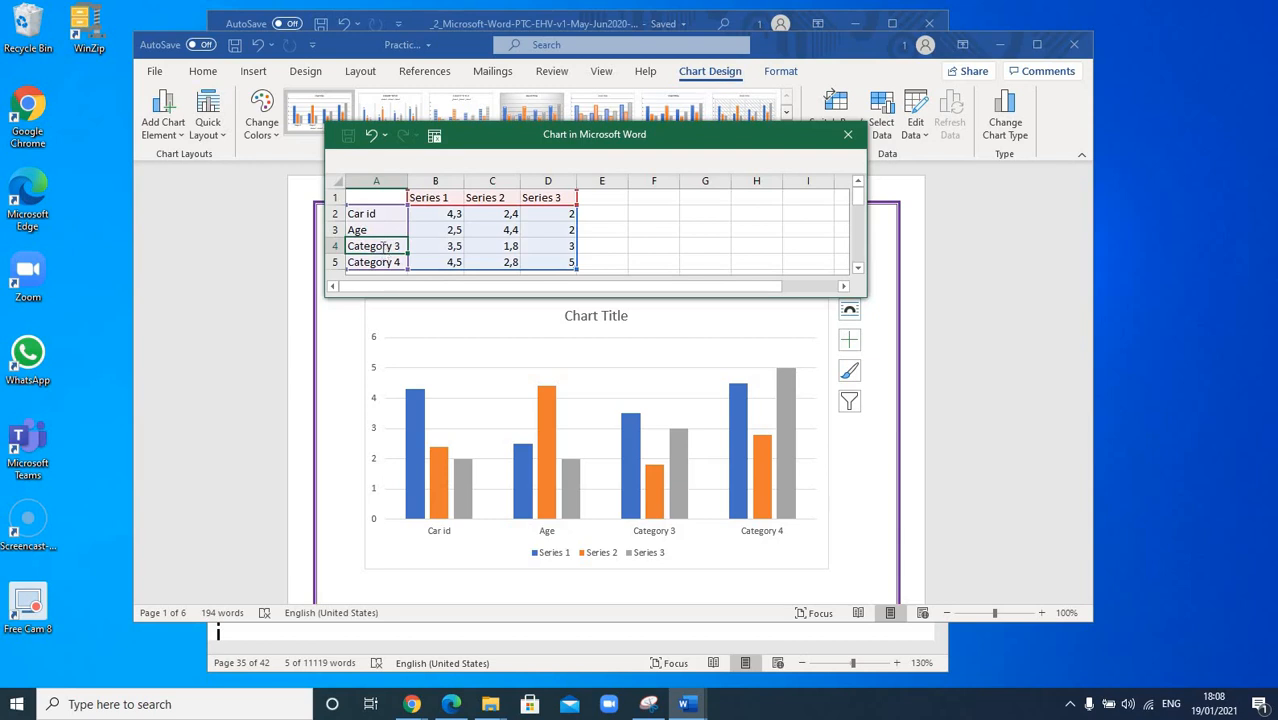
Rename Category 3 to "Engine size" and Category 4 to "No of seats" in the chart data.
{"action": "type", "text": "E"}
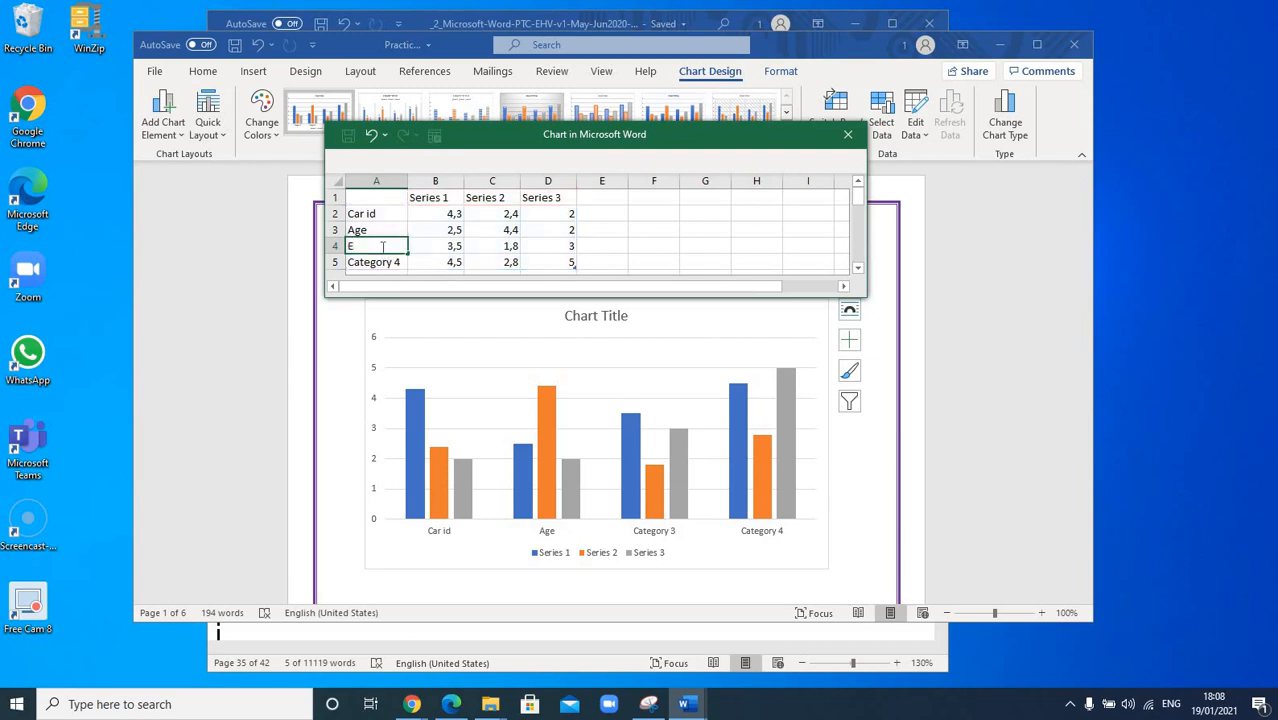
{"action": "type", "text": "ngine'size"}
{"action": "left_click", "coordinate": [378, 262]}
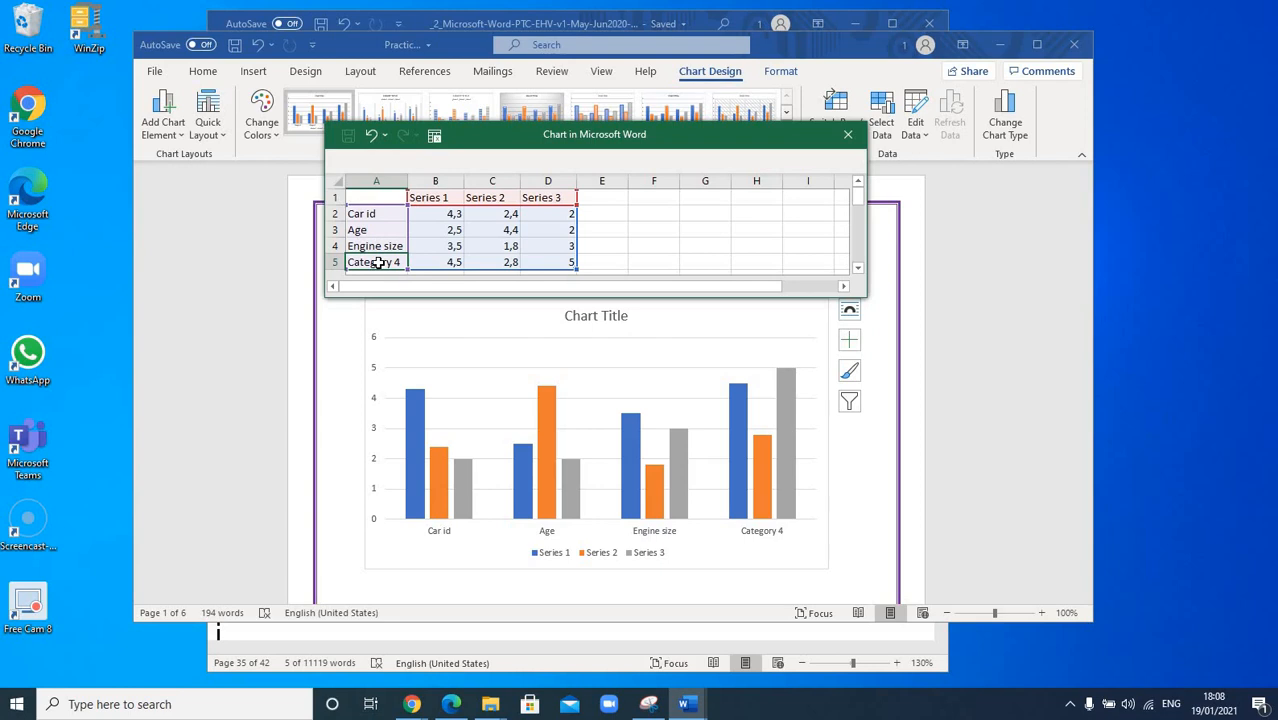
{"action": "type", "text": "N"}
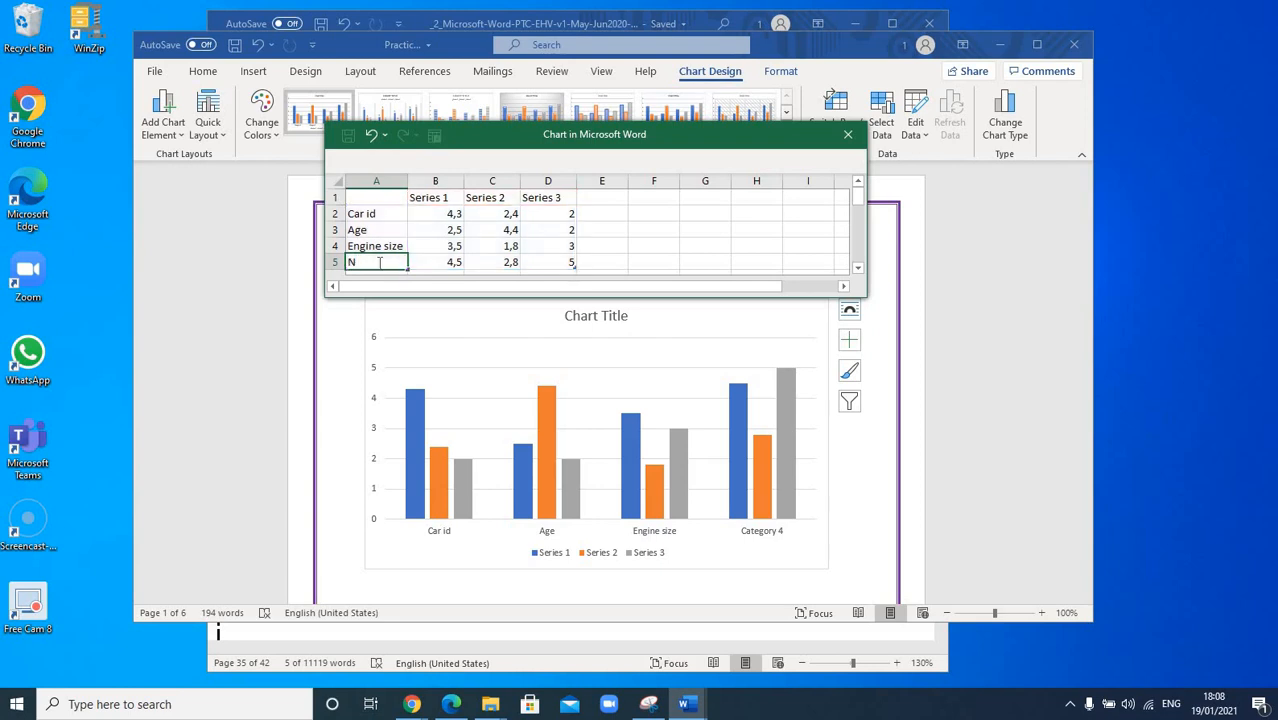
{"action": "type", "text": "o of seats"}
{"action": "left_click", "coordinate": [440, 234]}
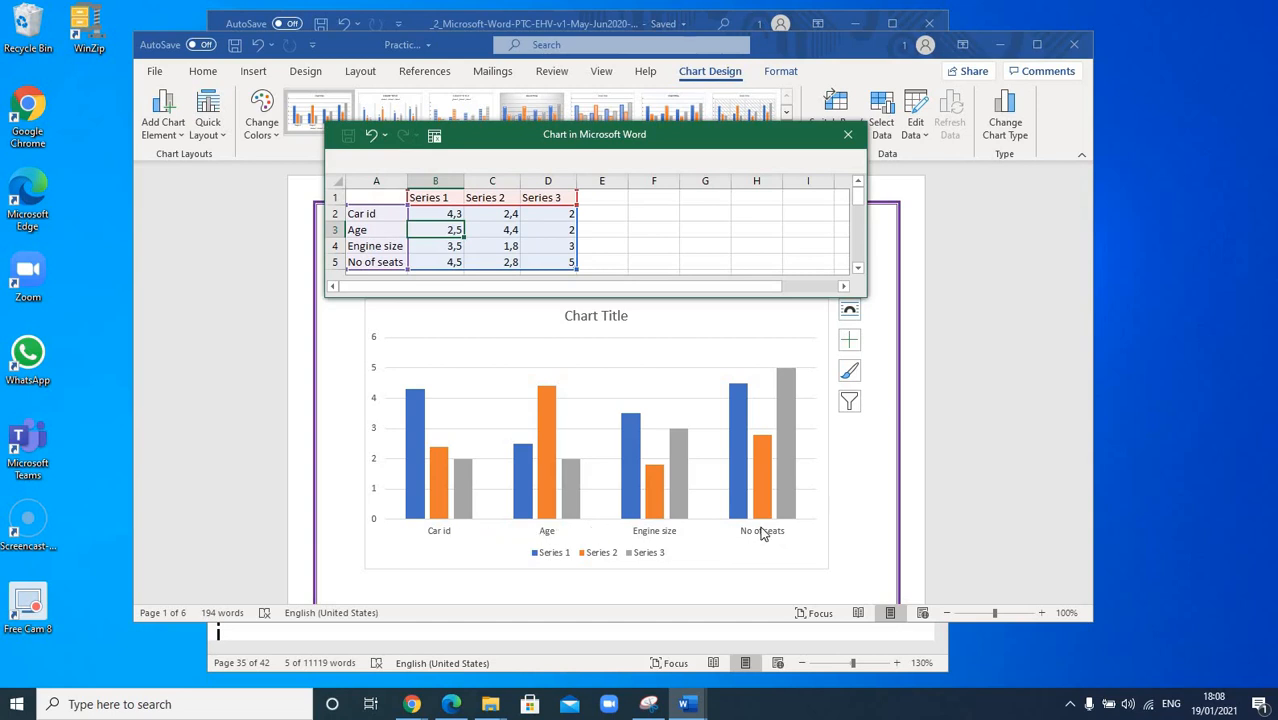
Set the Series 1 value for Car id to 4, and the three Age values to 5, 7 and 3.
{"action": "left_click", "coordinate": [445, 213]}
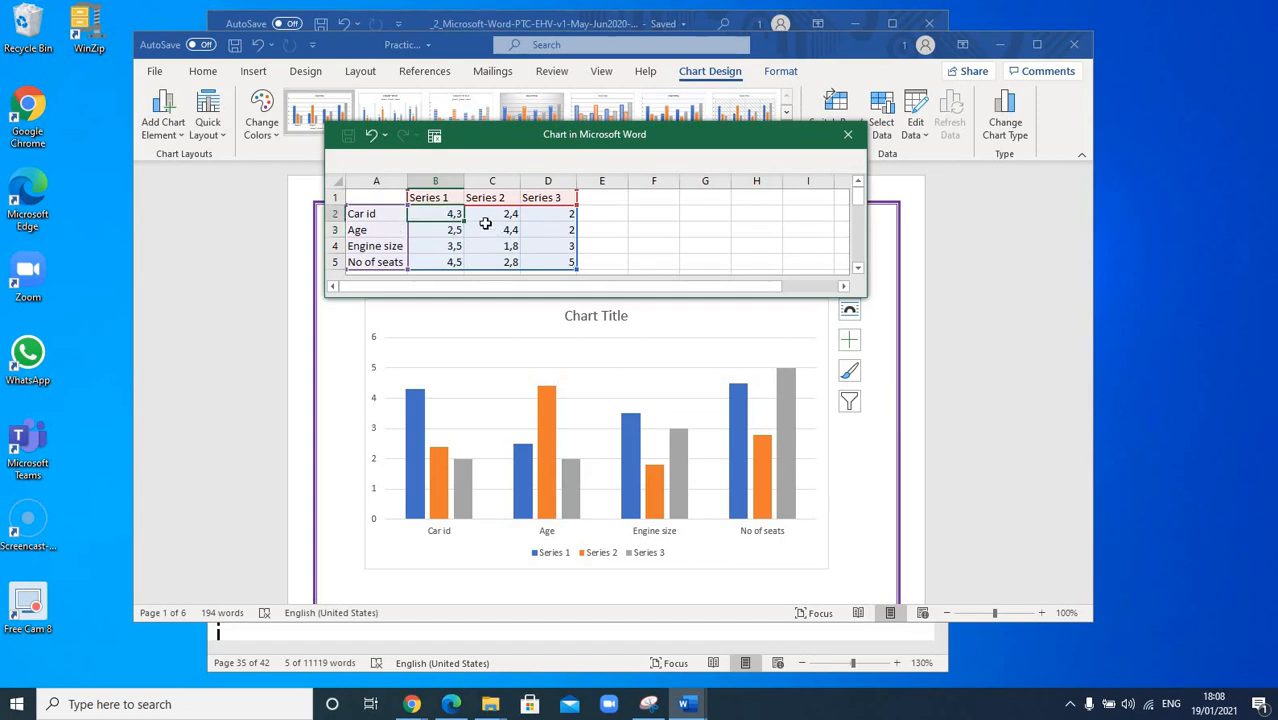
{"action": "type", "text": "4"}
{"action": "left_click", "coordinate": [486, 218]}
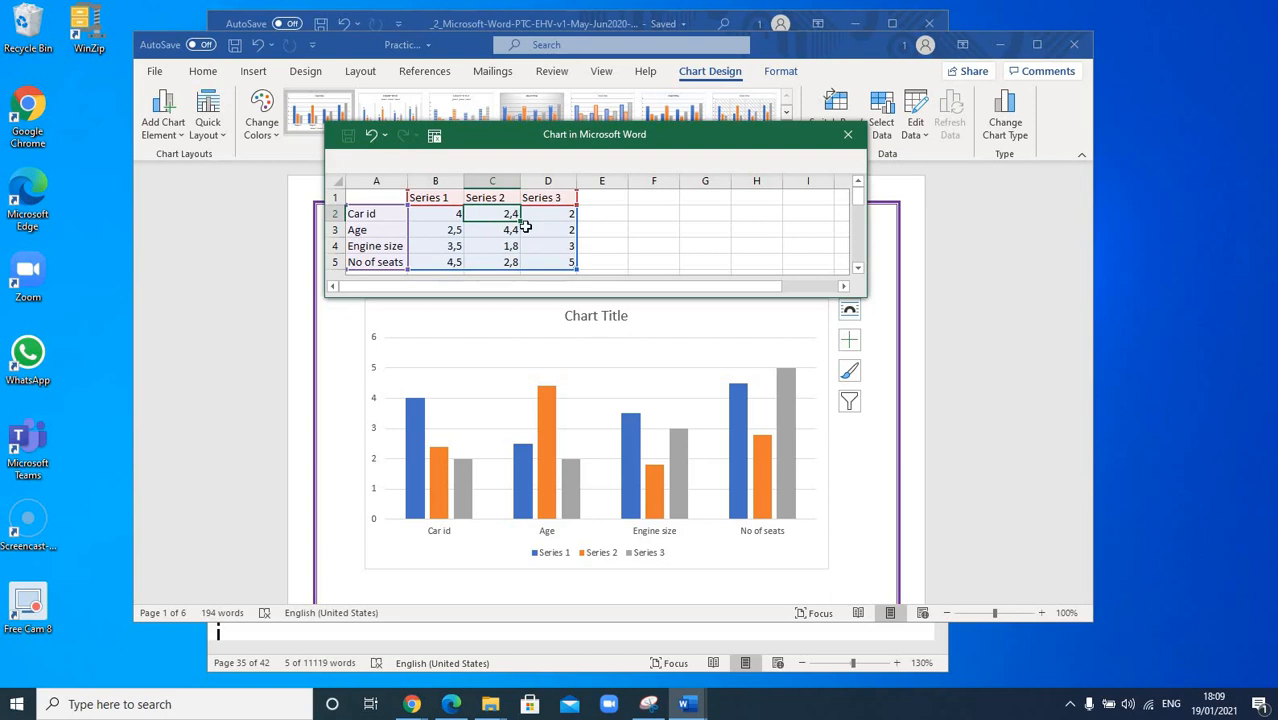
{"action": "left_click", "coordinate": [461, 234]}
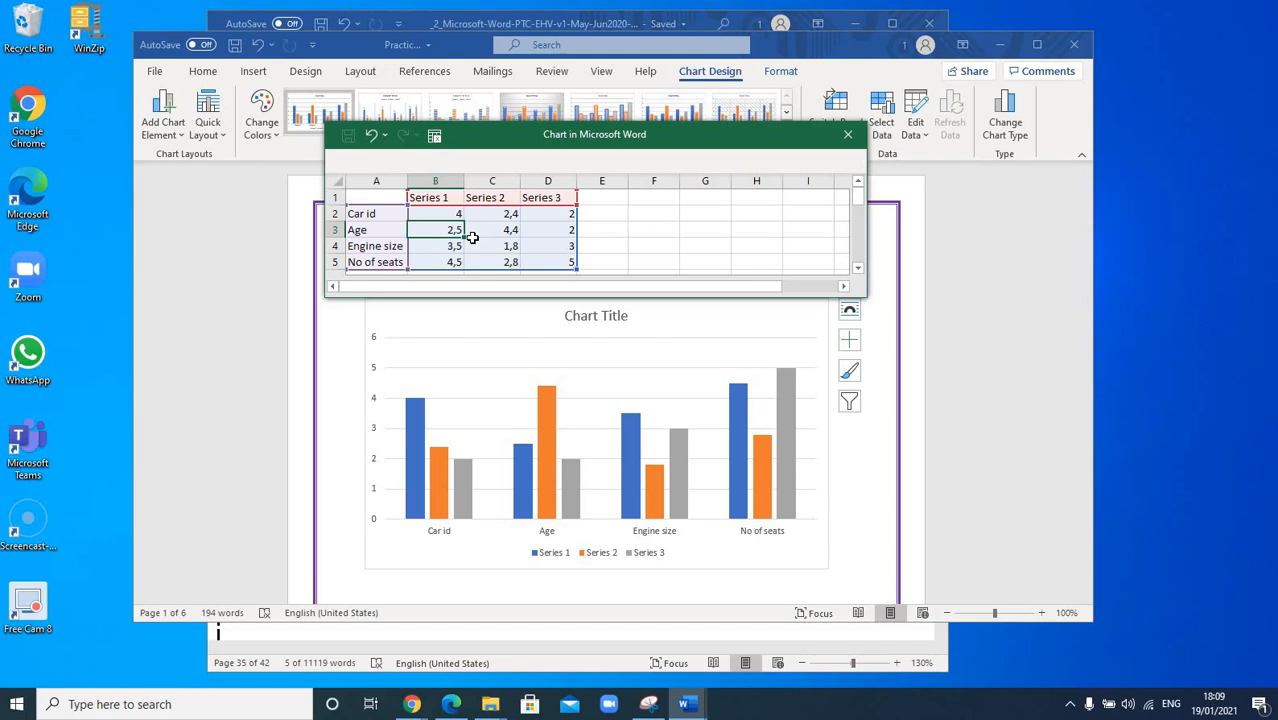
{"action": "type", "text": "5"}
{"action": "left_click", "coordinate": [490, 235]}
{"action": "type", "text": "7"}
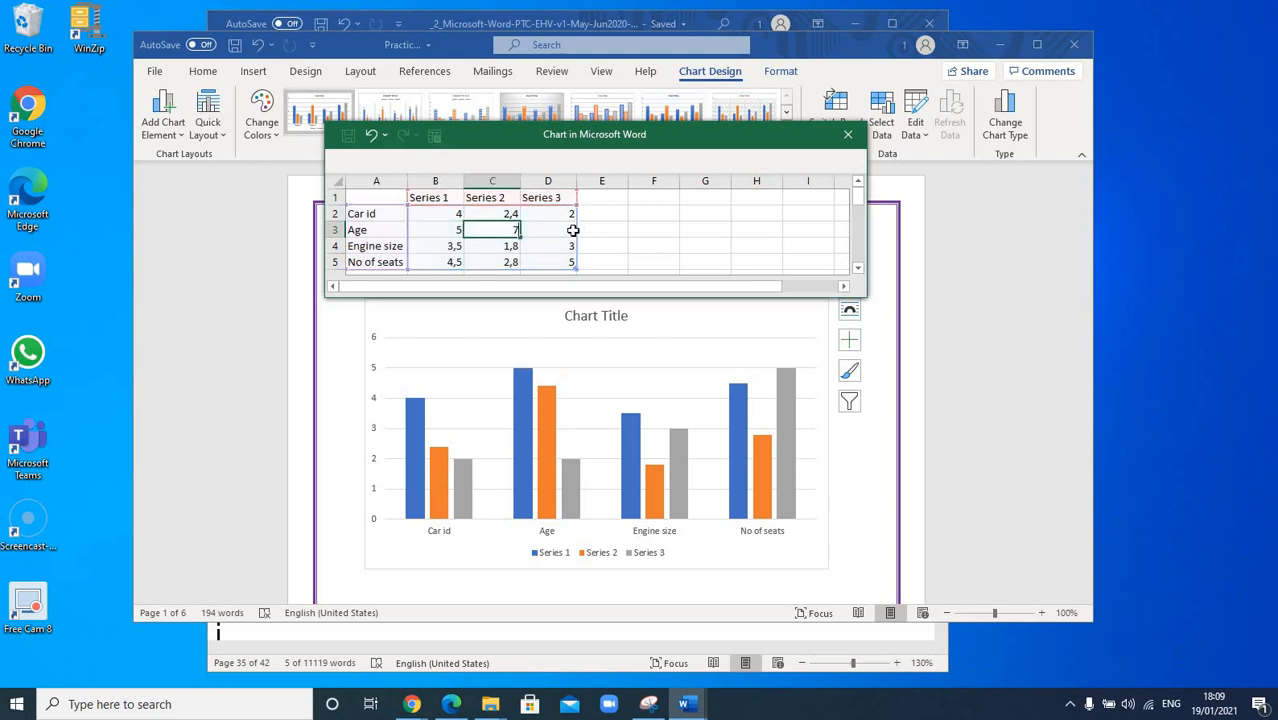
{"action": "left_click", "coordinate": [553, 232]}
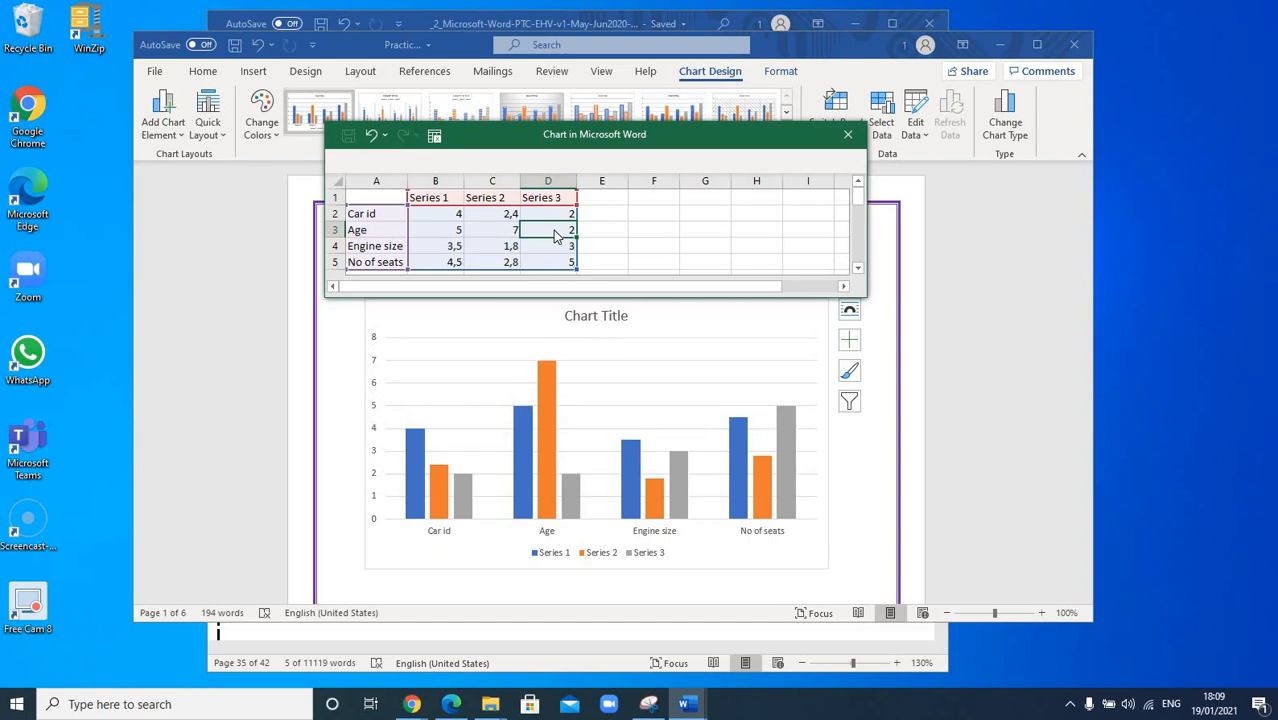
{"action": "type", "text": "3"}
{"action": "left_click", "coordinate": [430, 248]}
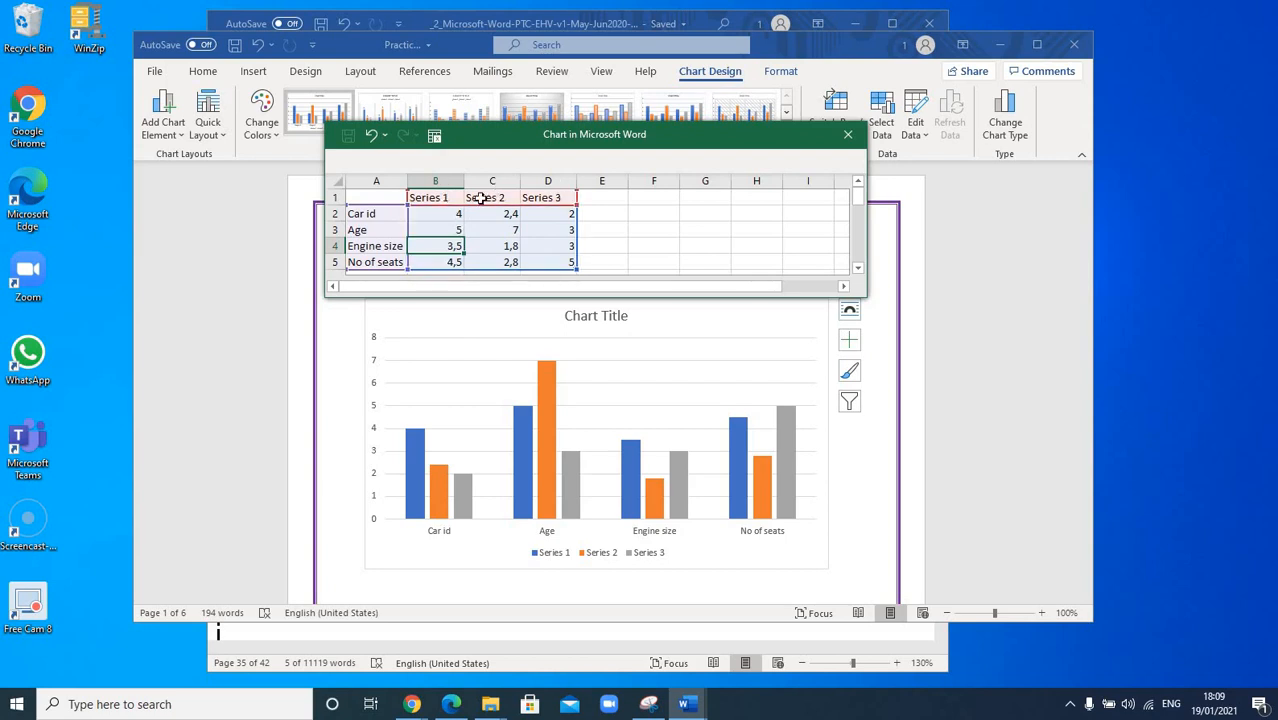
Rename the three series headings in the chart data to "Volvo", "Opel" and "Suzuki".
{"action": "left_click_drag", "start_coordinate": [447, 199], "coordinate": [453, 263]}
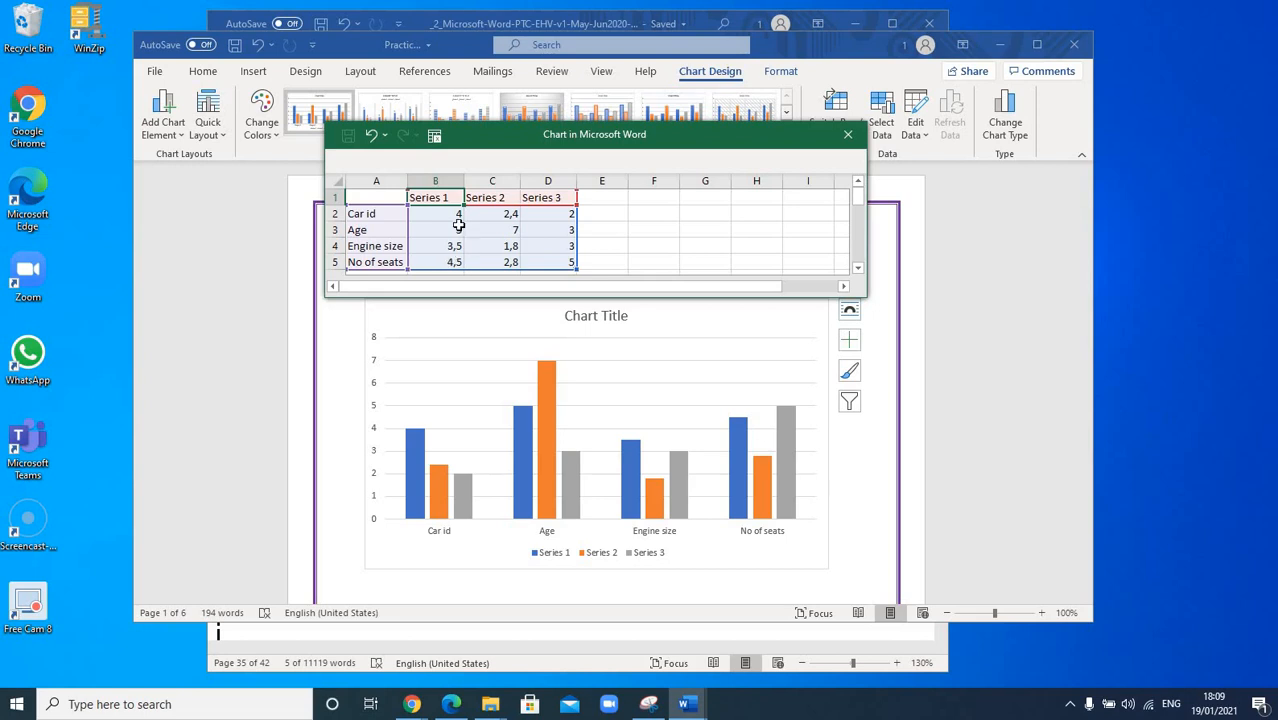
{"action": "type", "text": "Volvo"}
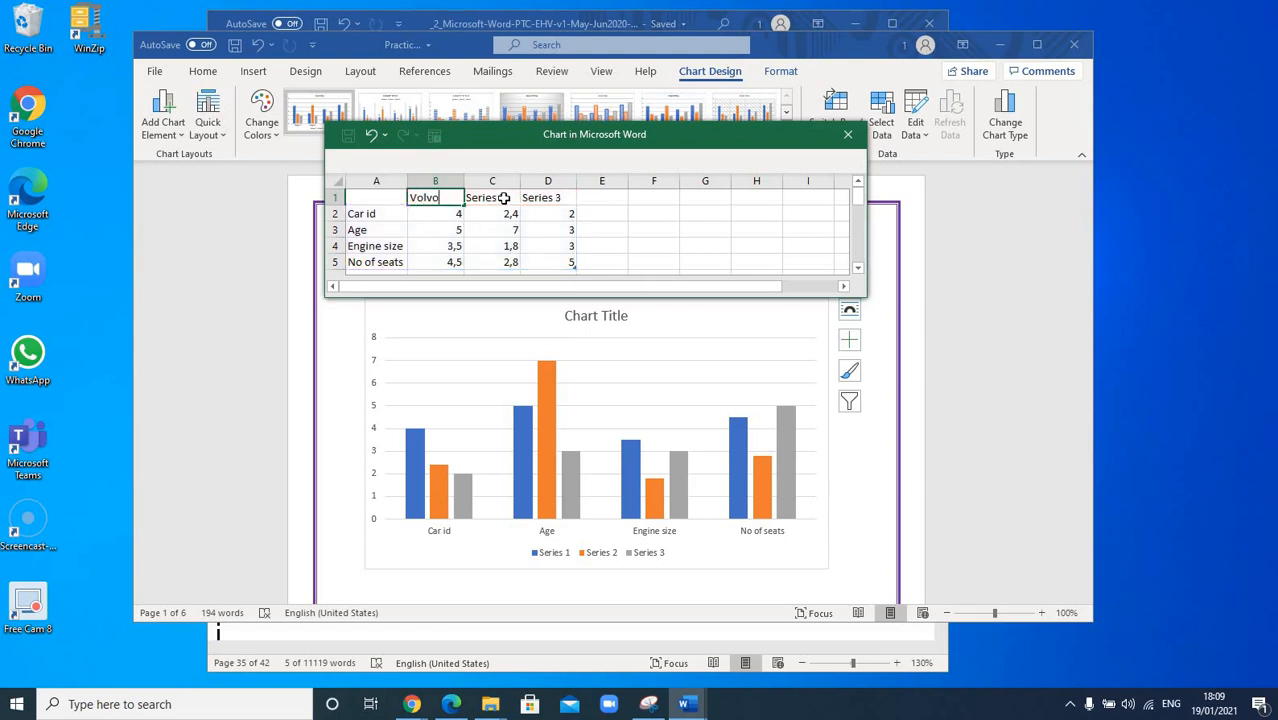
{"action": "left_click", "coordinate": [507, 203]}
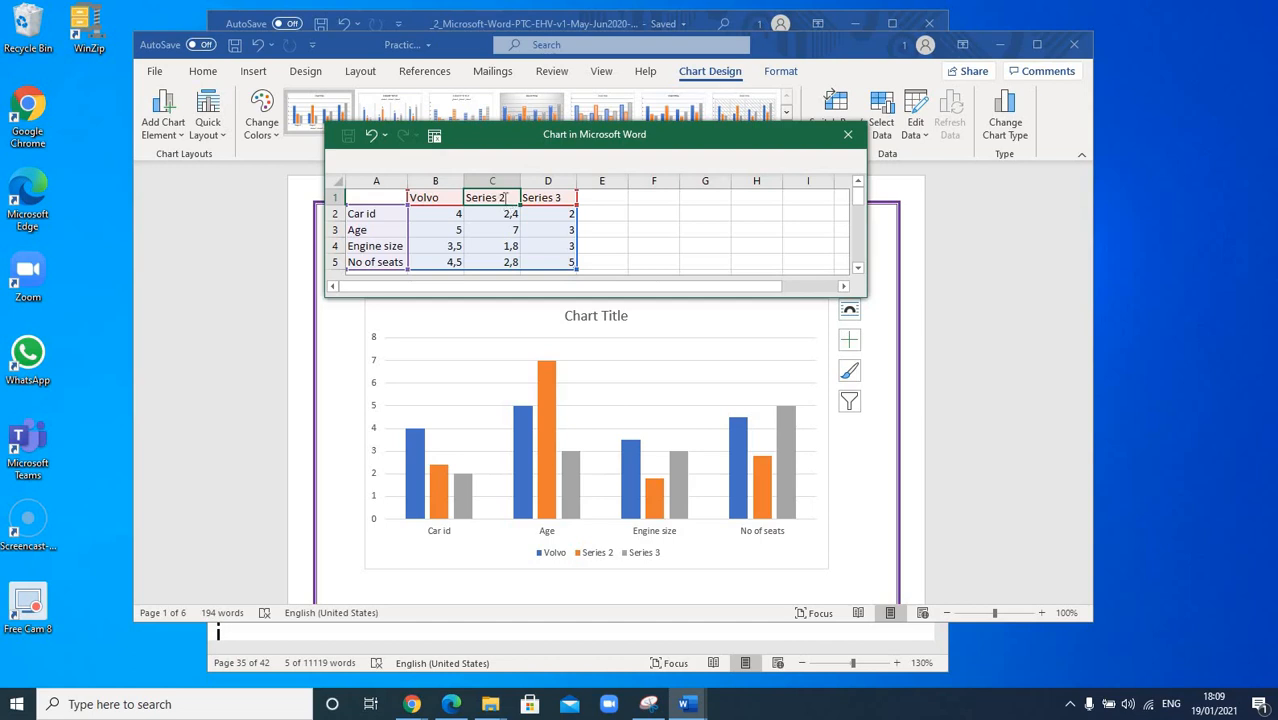
{"action": "type", "text": "Opel"}
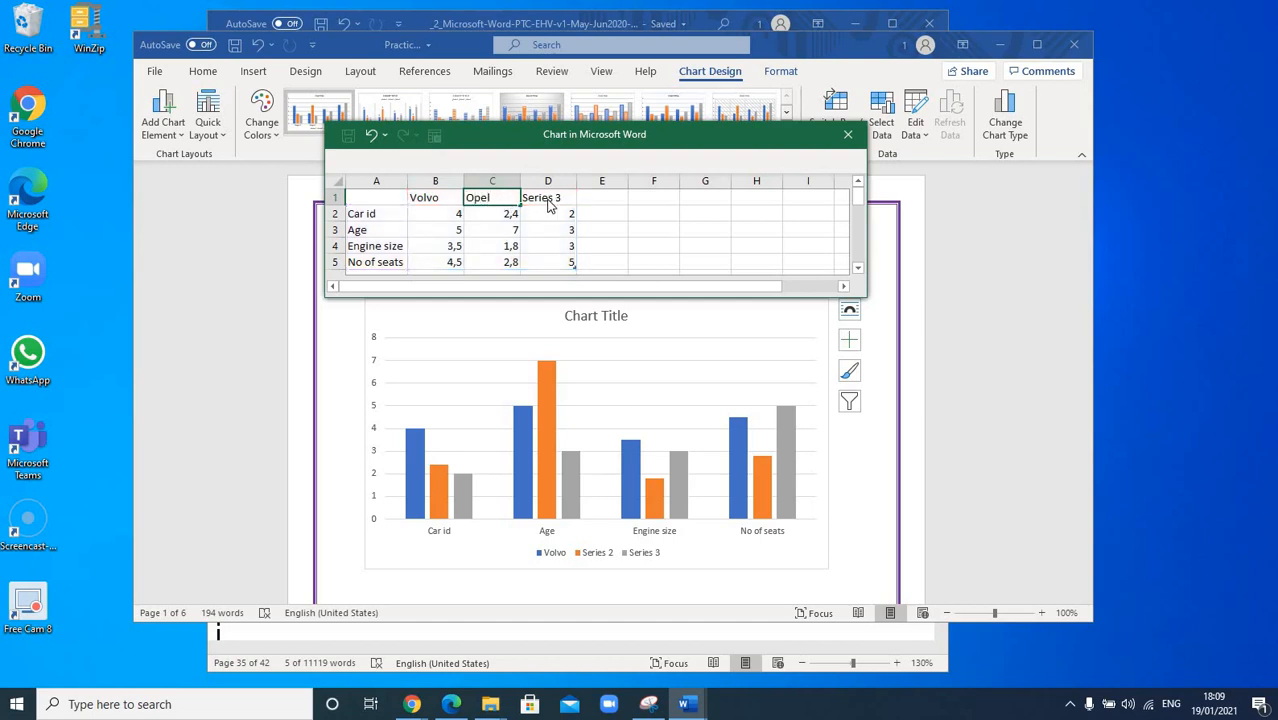
{"action": "left_click", "coordinate": [548, 203]}
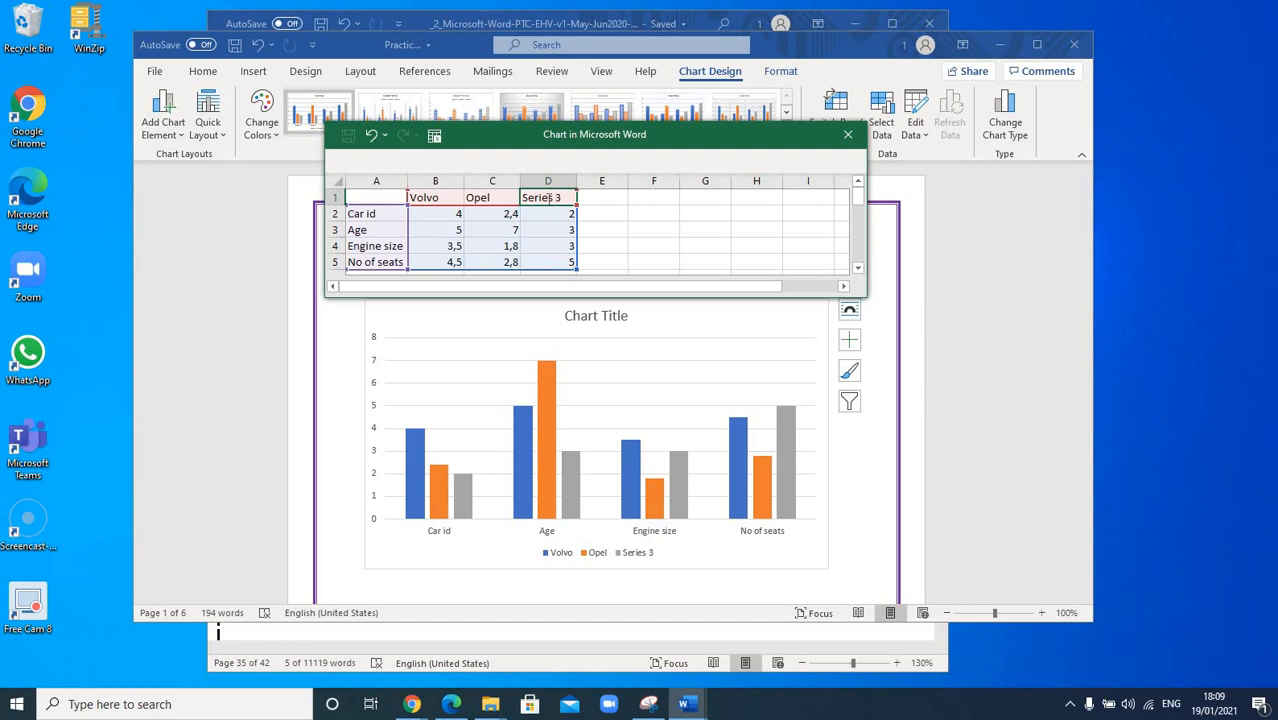
{"action": "type", "text": "Suzuki"}
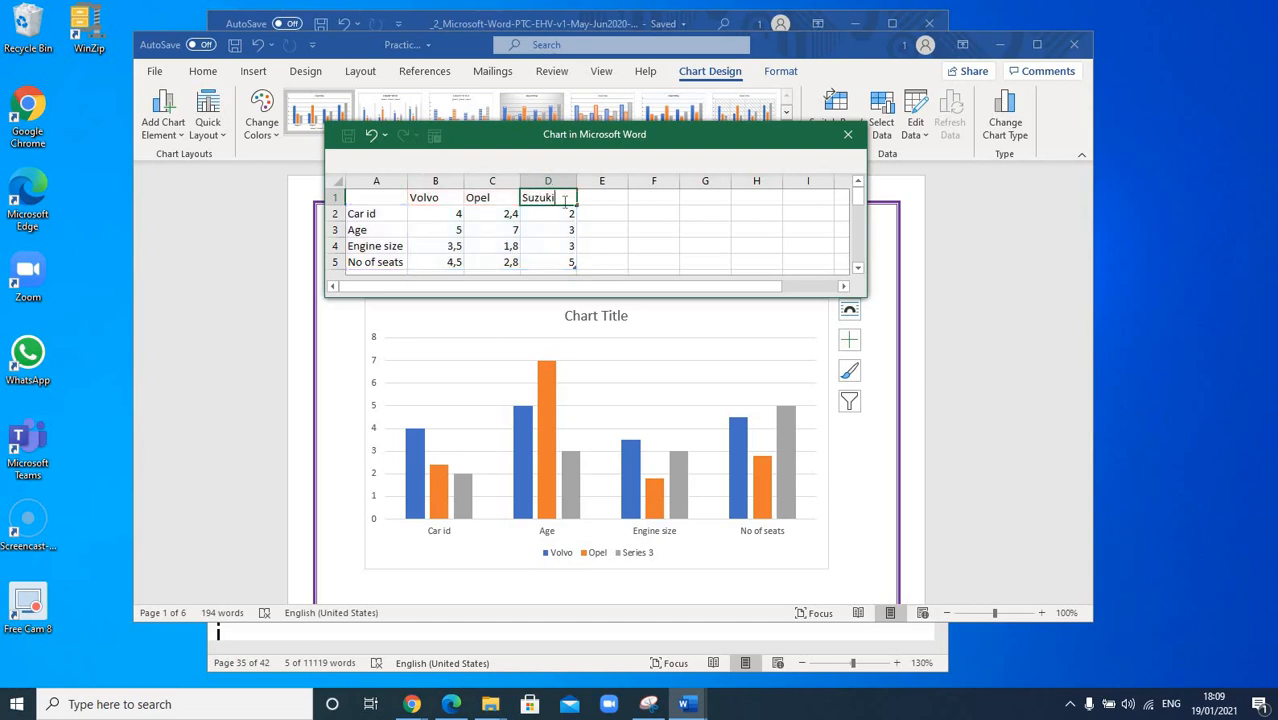
{"action": "left_click", "coordinate": [560, 220]}
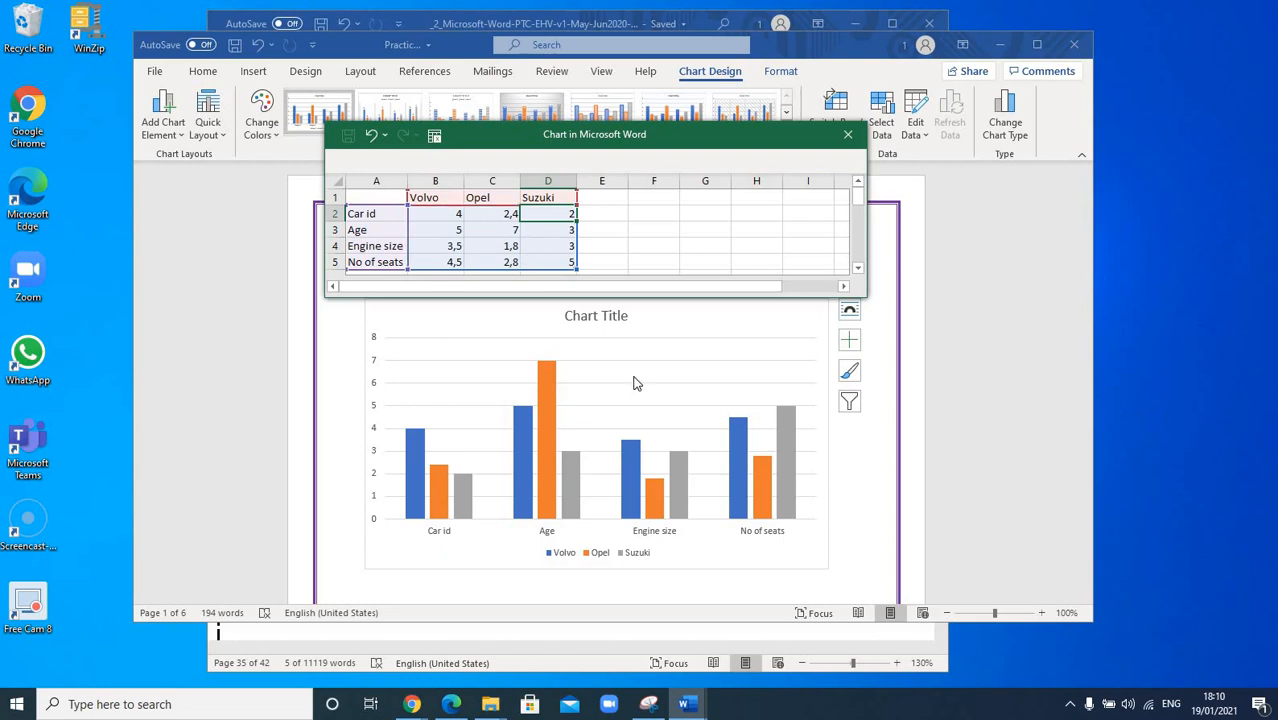
{"action": "left_click", "coordinate": [879, 454]}
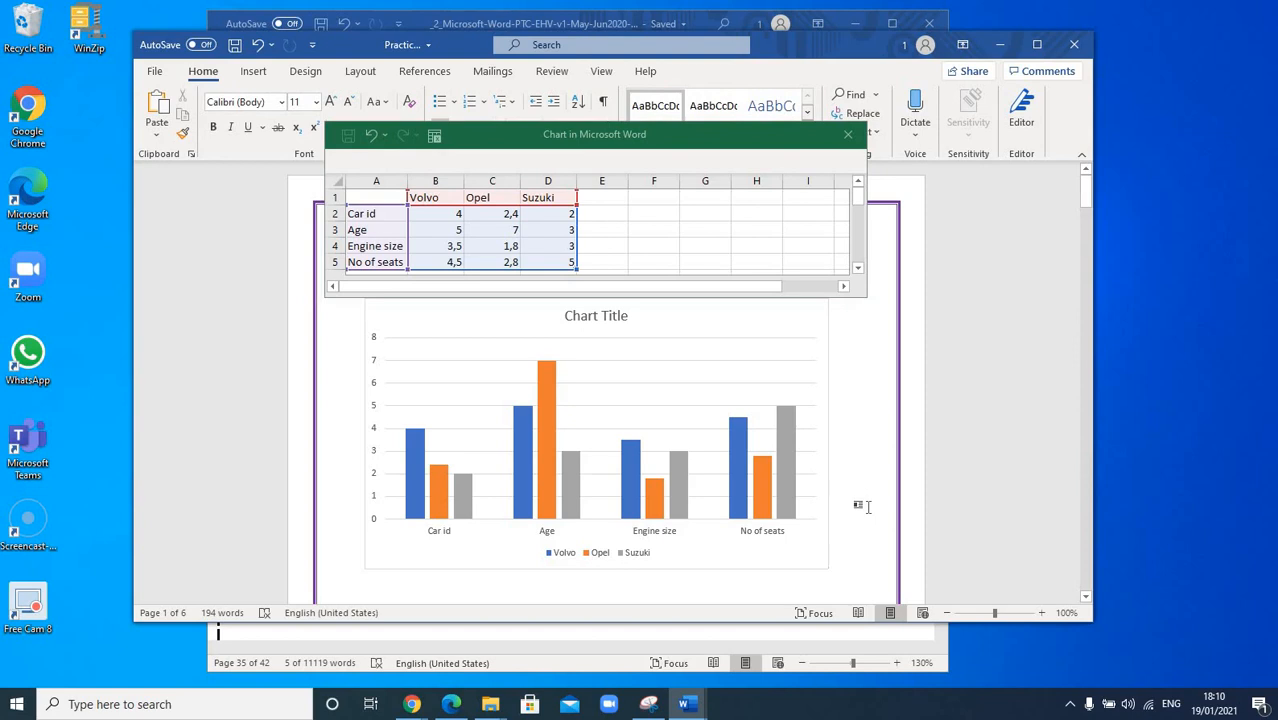
{"action": "double_click", "coordinate": [874, 490]}
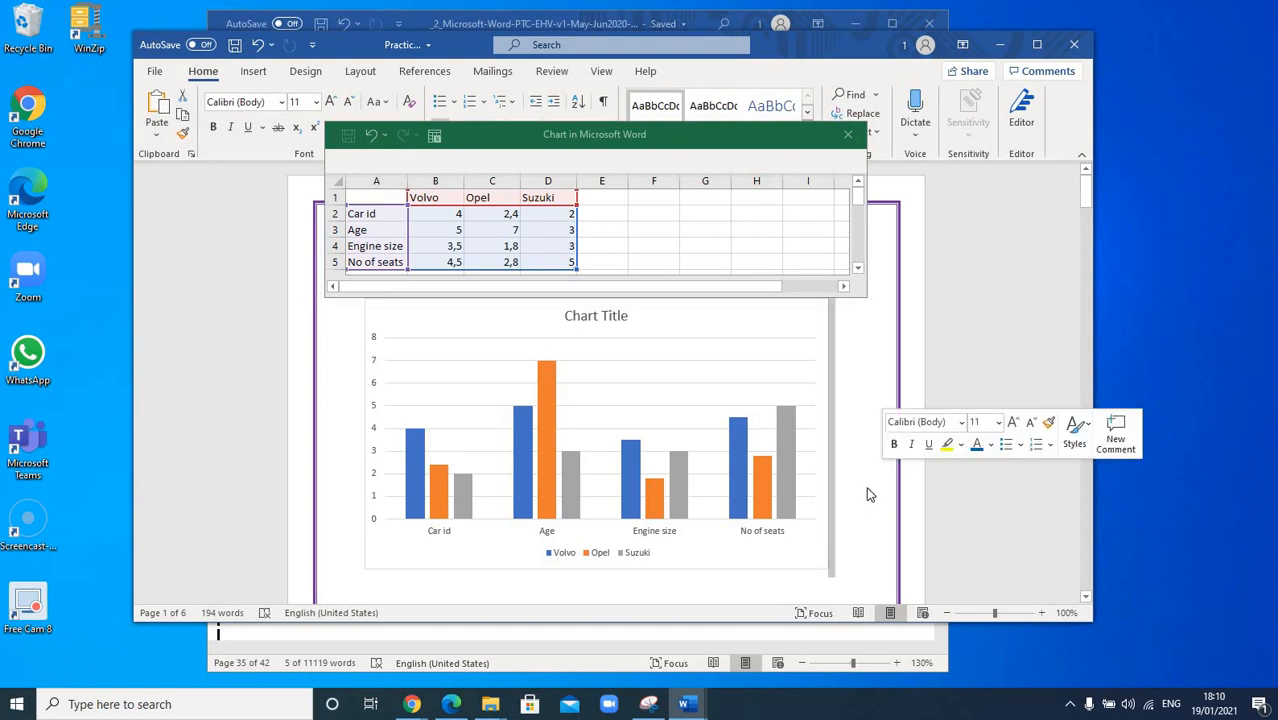
{"action": "left_click", "coordinate": [866, 489]}
{"action": "double_click", "coordinate": [866, 489]}
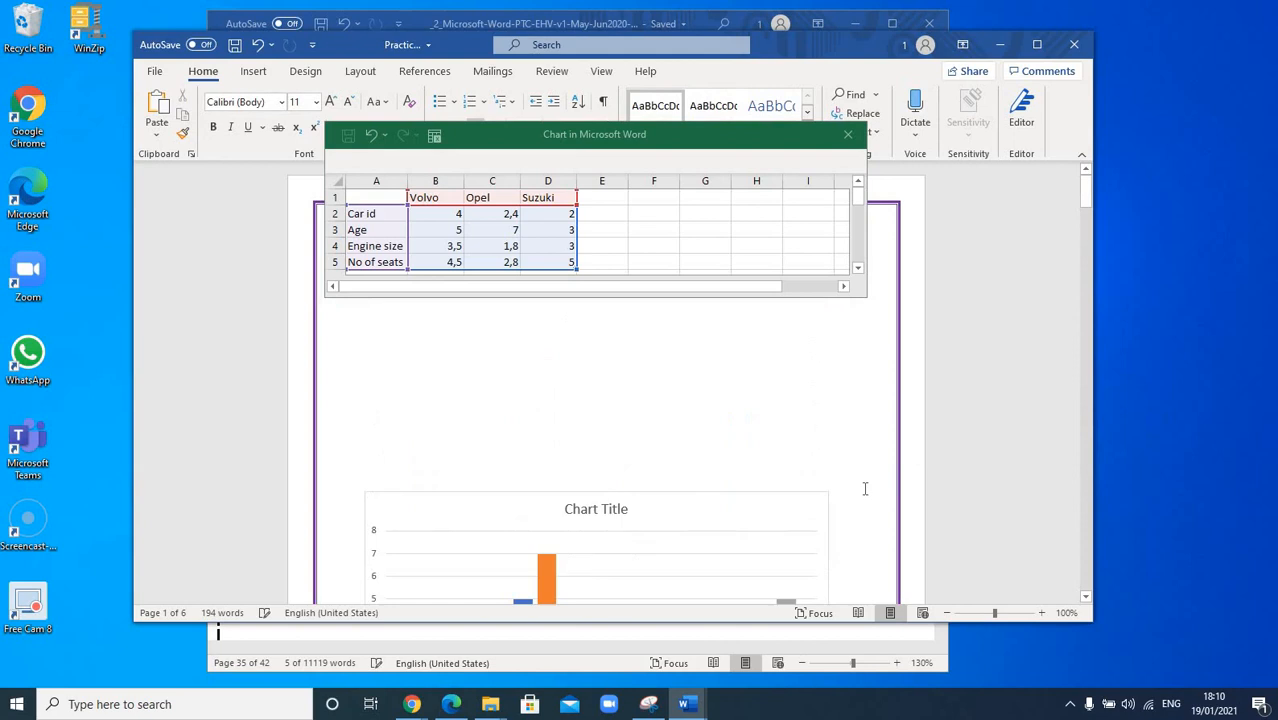
{"action": "scroll", "coordinate": [856, 486], "scroll_direction": "down", "scroll_amount": 4}
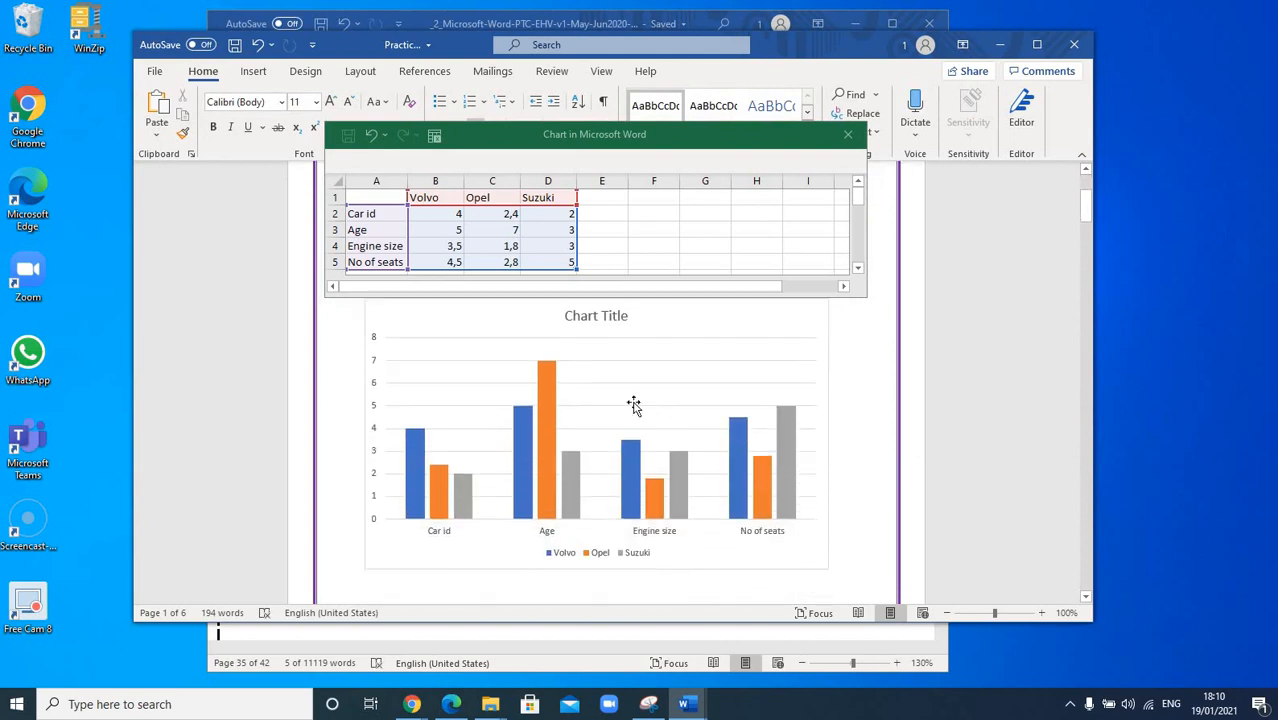
{"action": "scroll", "coordinate": [666, 428], "scroll_direction": "down", "scroll_amount": 4}
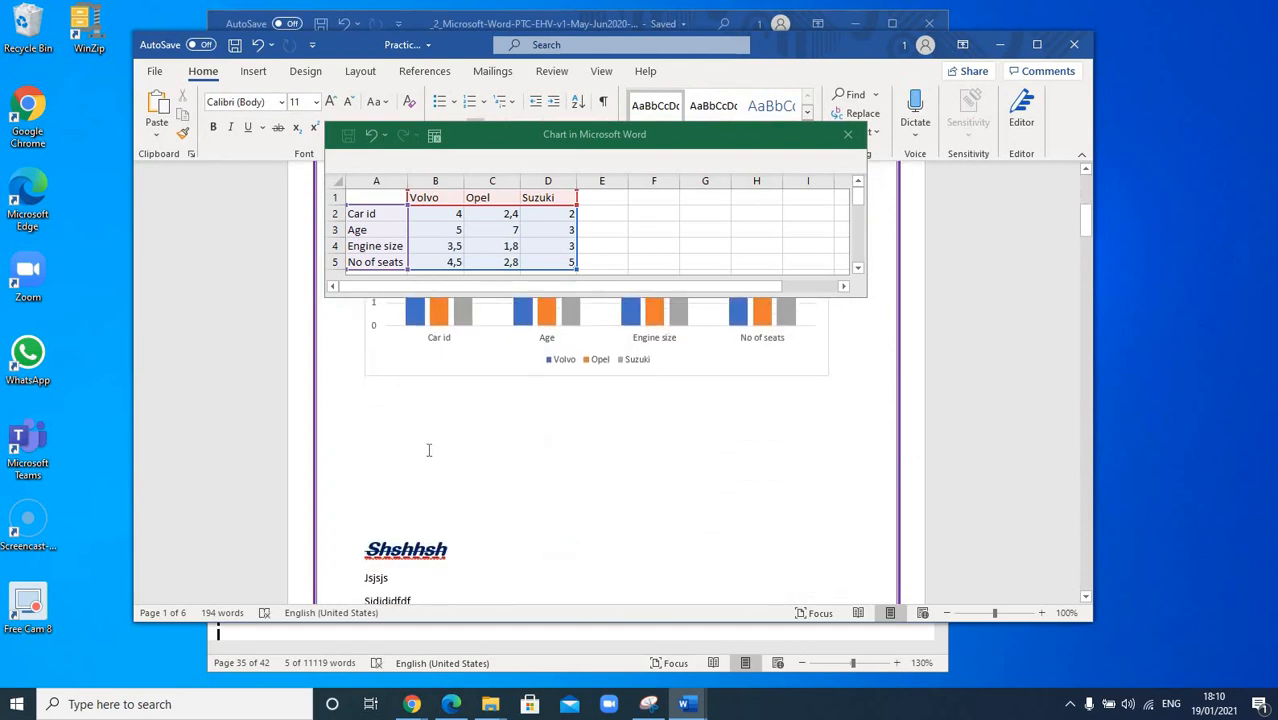
{"action": "scroll", "coordinate": [419, 449], "scroll_direction": "down", "scroll_amount": 4}
{"action": "scroll", "coordinate": [408, 420], "scroll_direction": "up", "scroll_amount": 3}
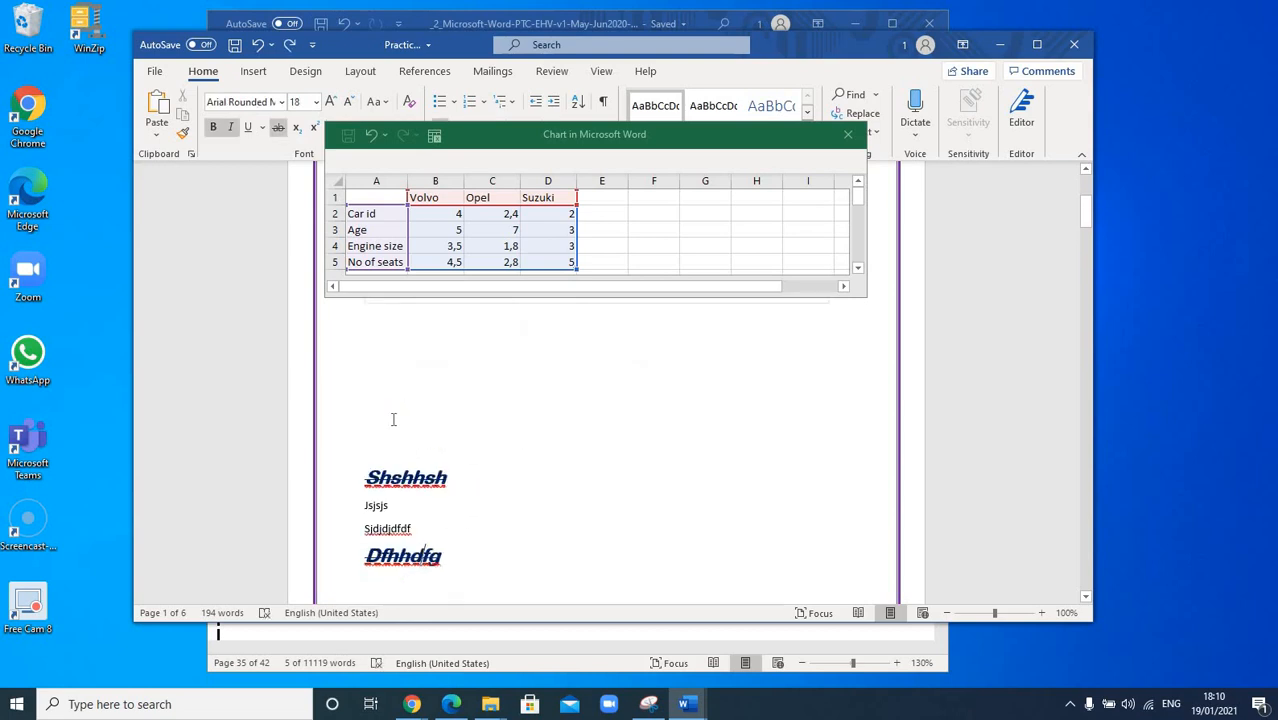
{"action": "left_click", "coordinate": [394, 426]}
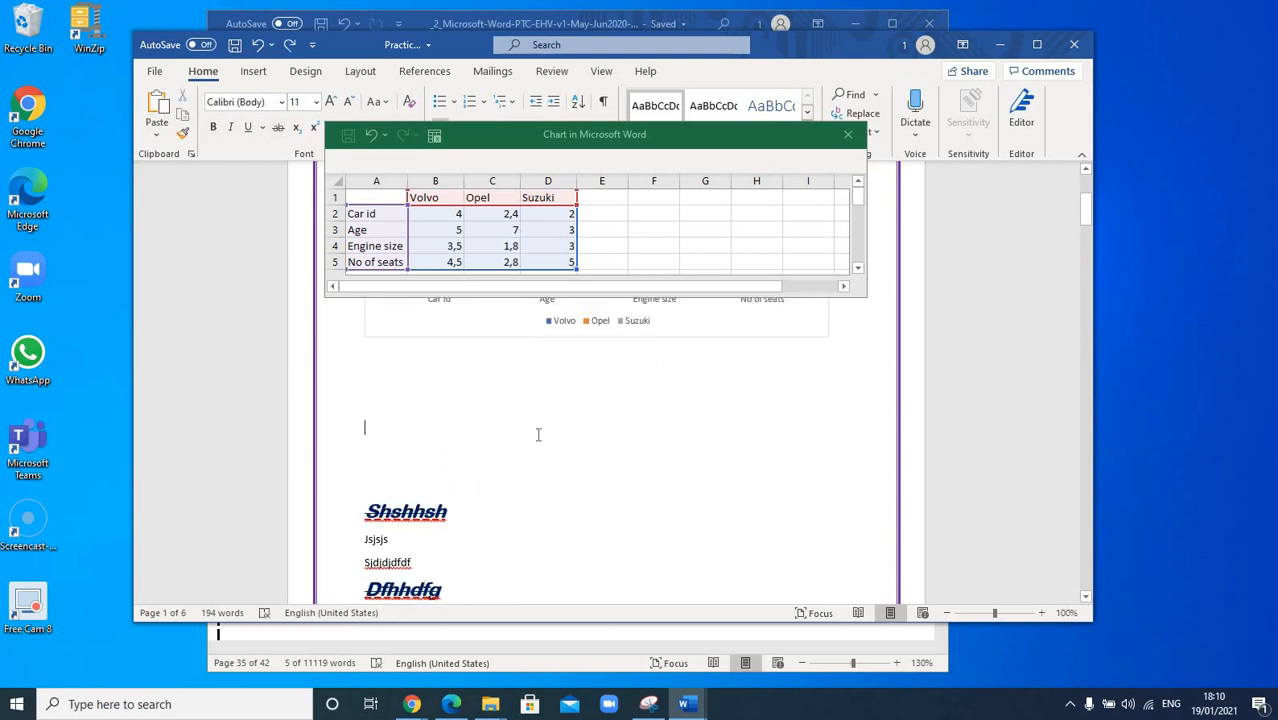
{"action": "scroll", "coordinate": [536, 437], "scroll_direction": "up", "scroll_amount": 3}
{"action": "scroll", "coordinate": [536, 437], "scroll_direction": "up", "scroll_amount": 3}
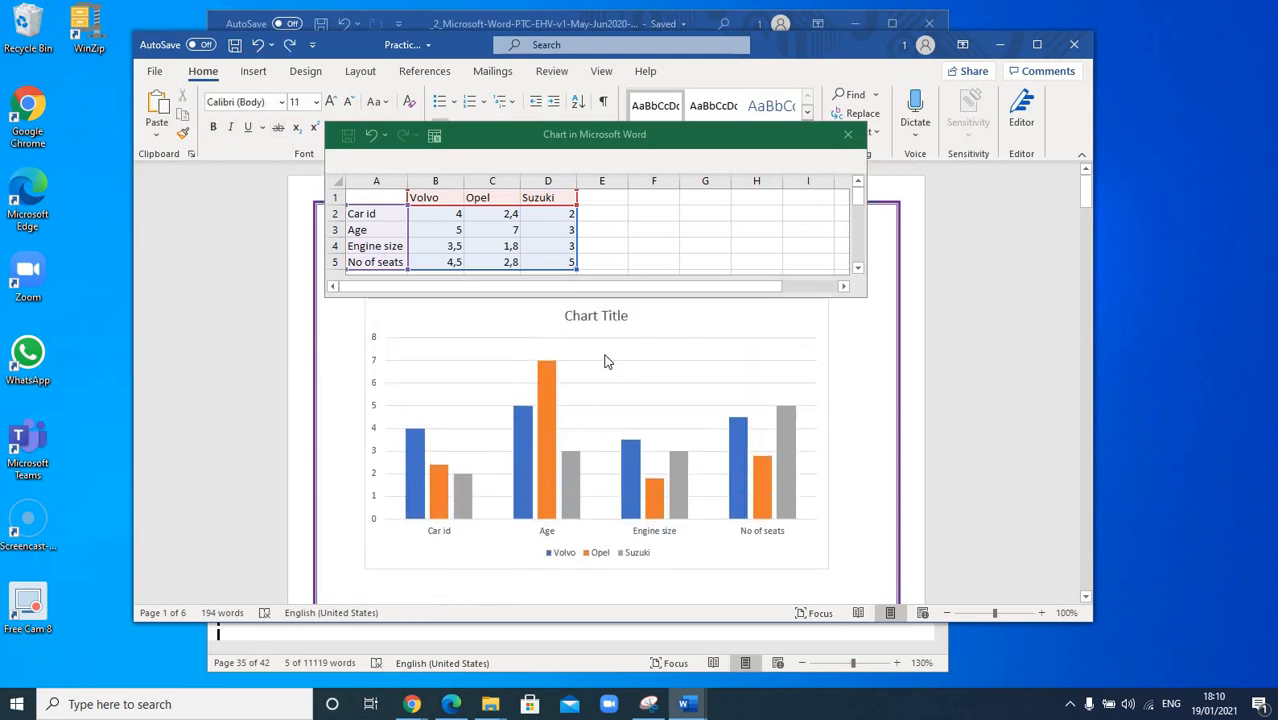
Close the chart's data sheet and return to the document.
{"action": "left_click", "coordinate": [551, 215]}
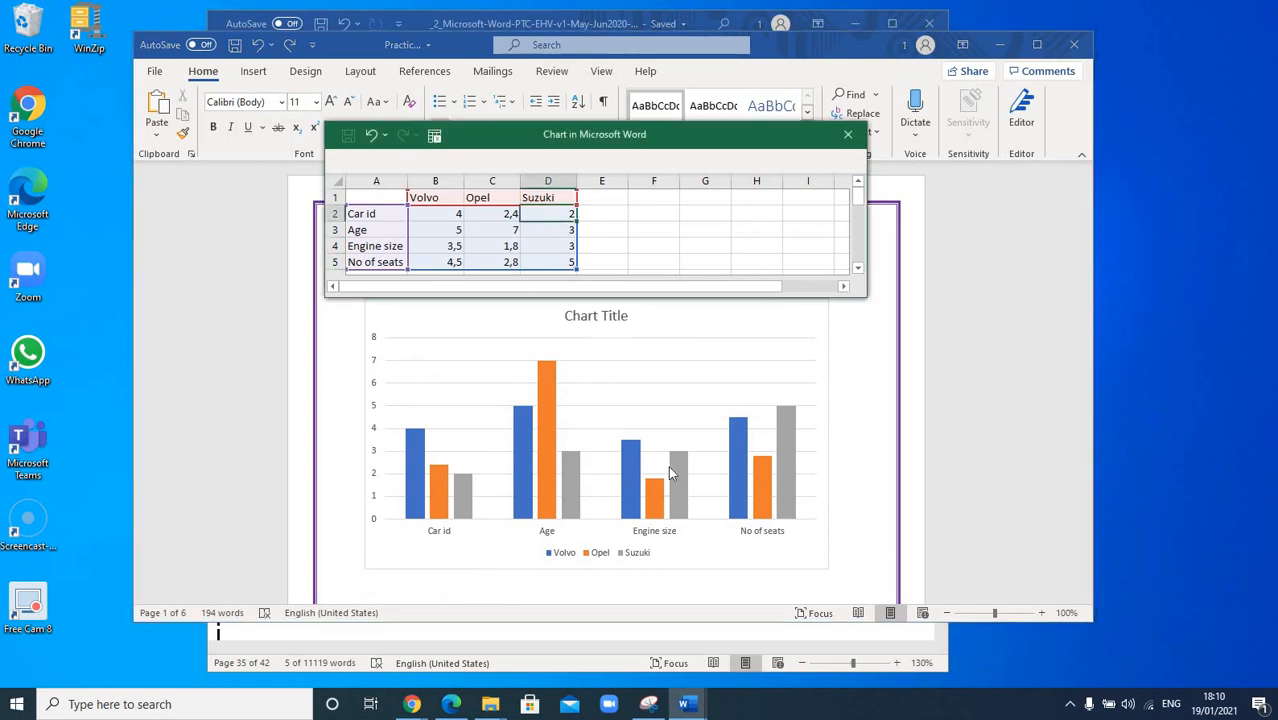
{"action": "left_click", "coordinate": [848, 136]}
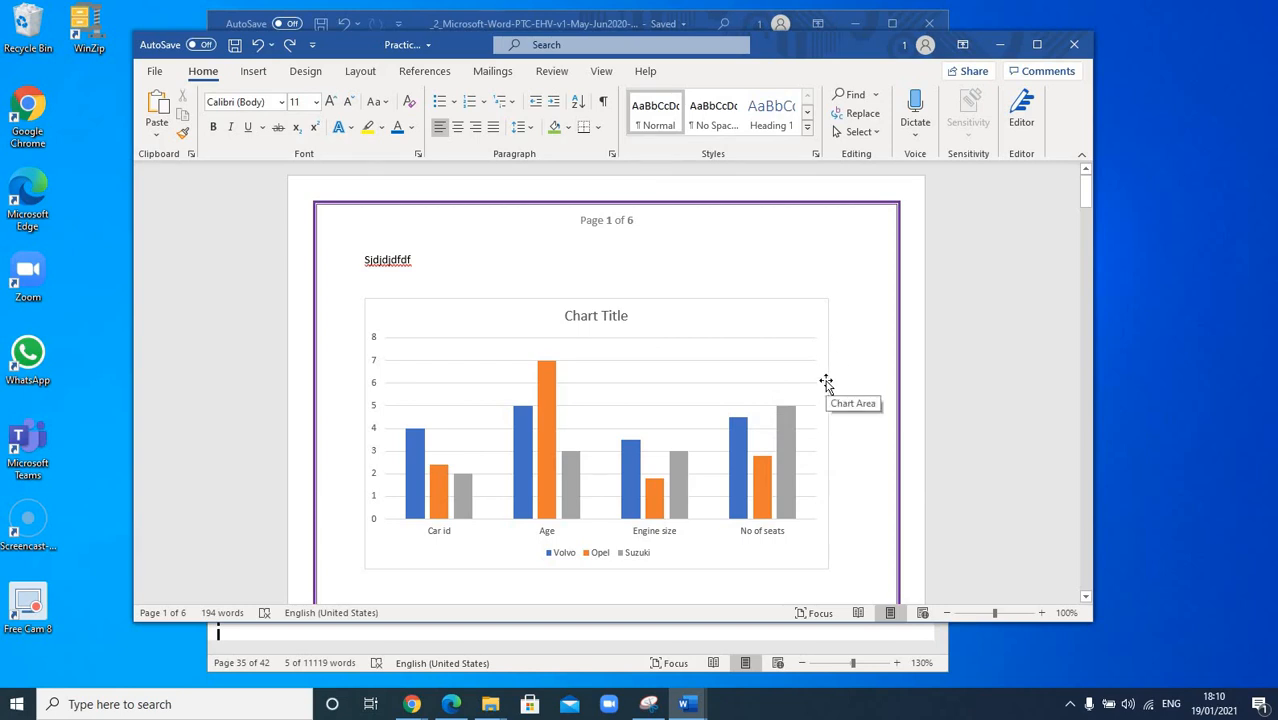
{"action": "double_click", "coordinate": [804, 321]}
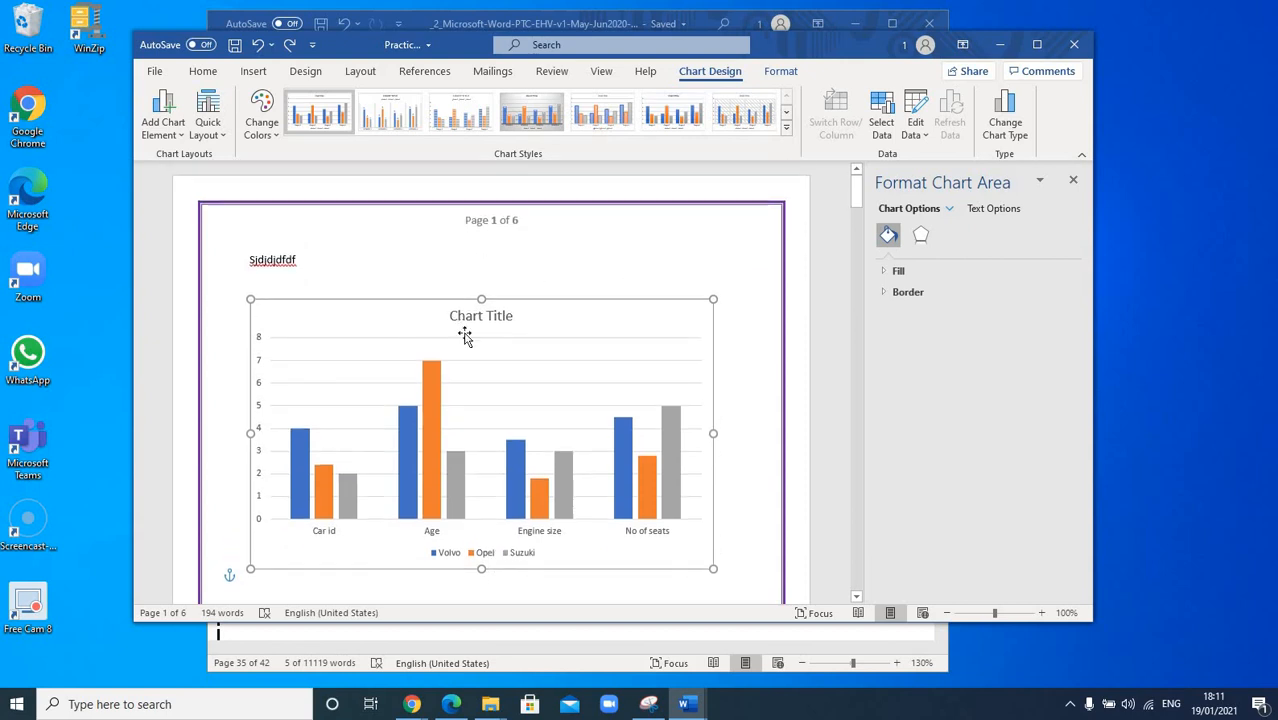
{"action": "right_click", "coordinate": [557, 325]}
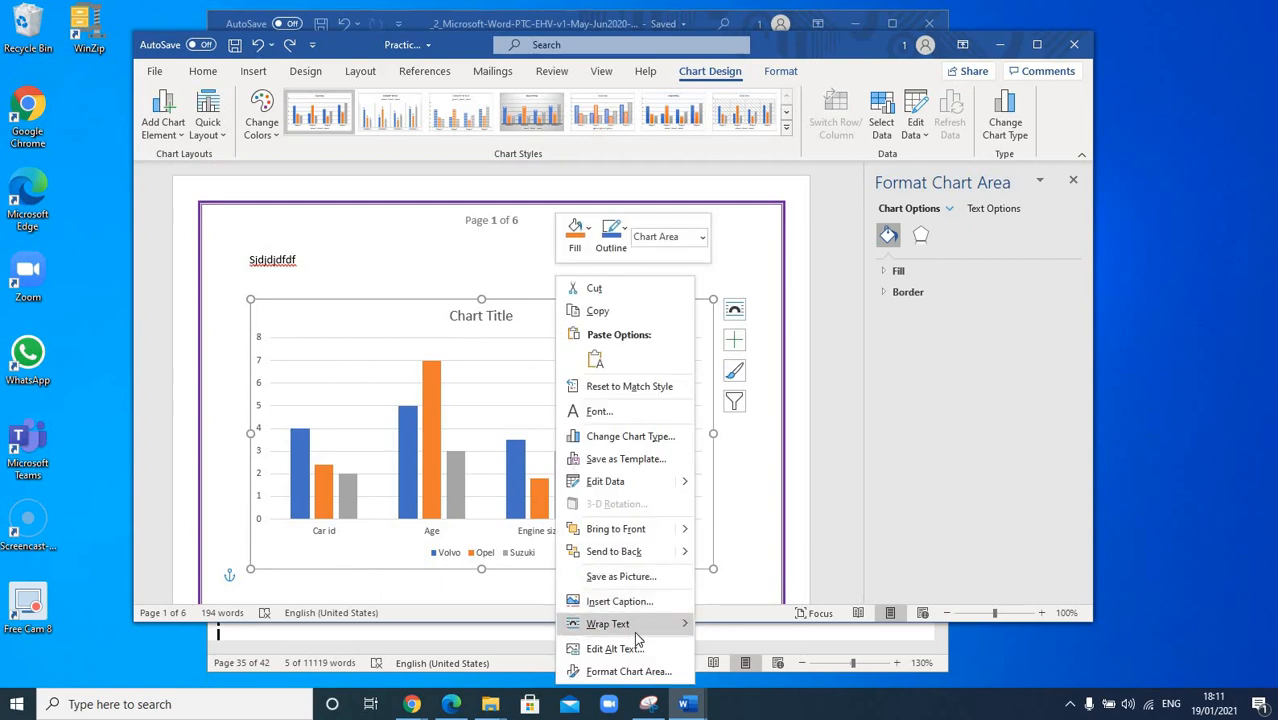
{"action": "mouse_move", "coordinate": [632, 626]}
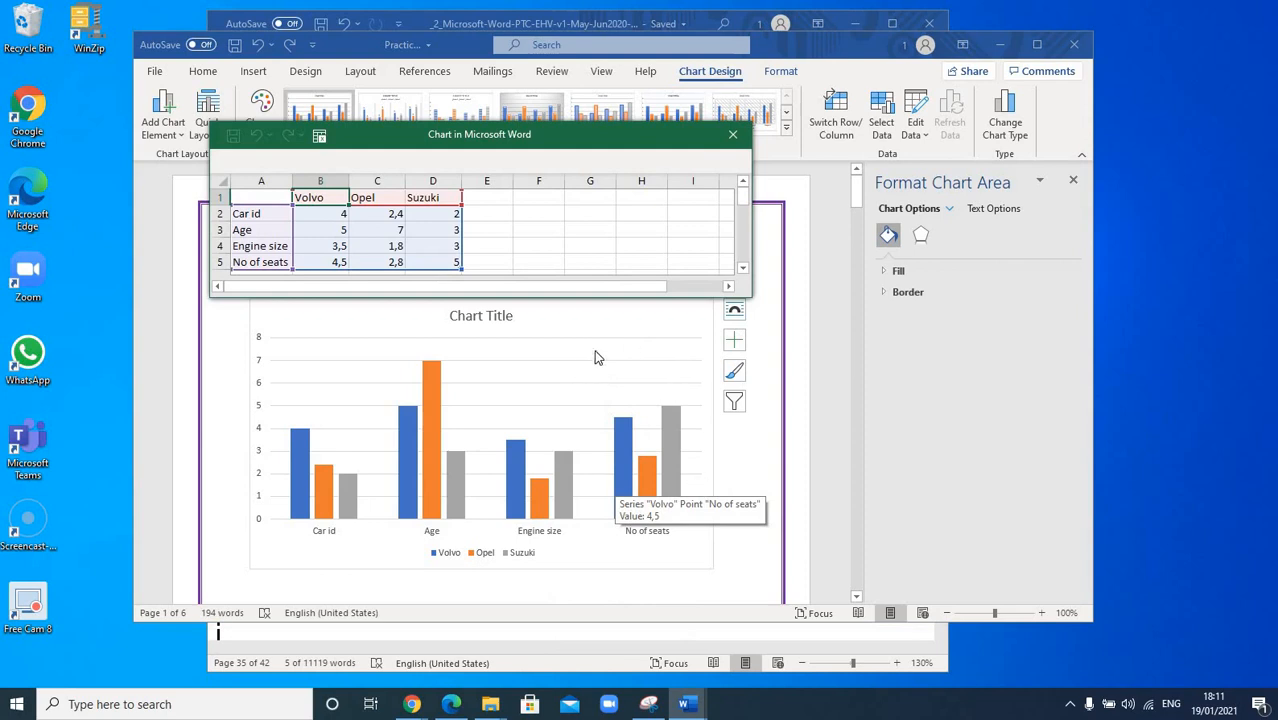
{"action": "left_click", "coordinate": [733, 134]}
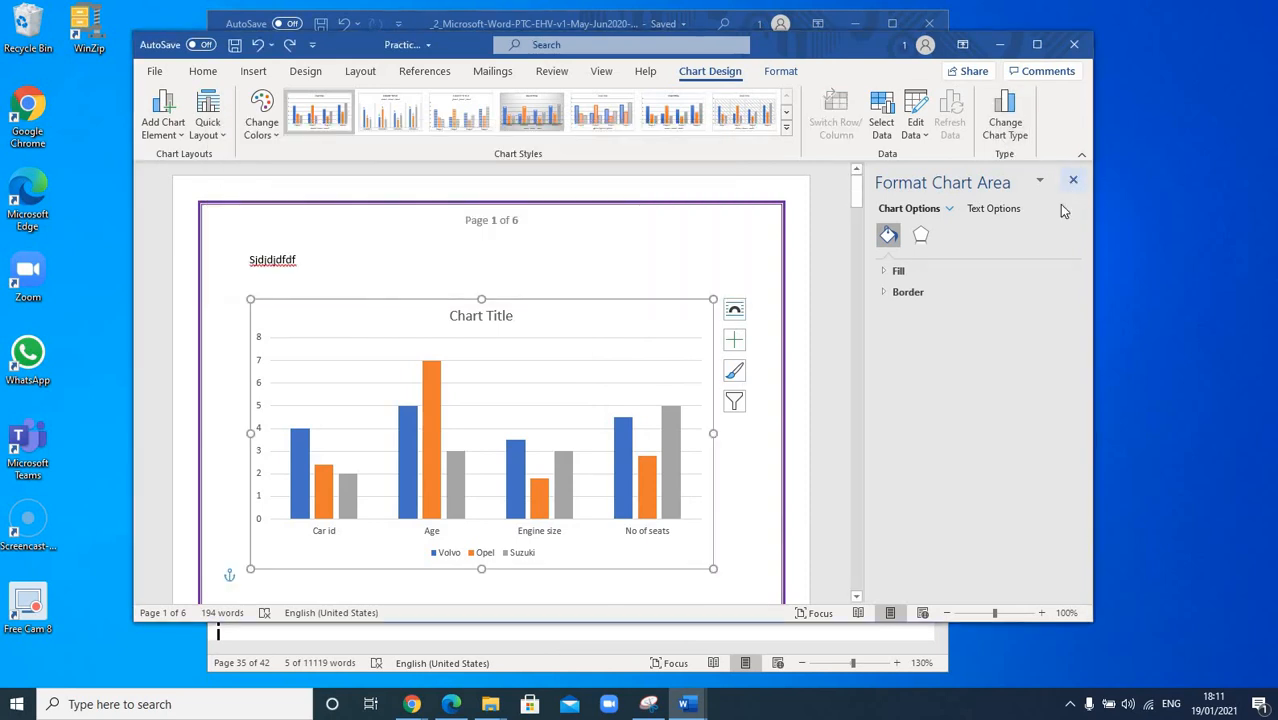
{"action": "left_click", "coordinate": [1074, 182]}
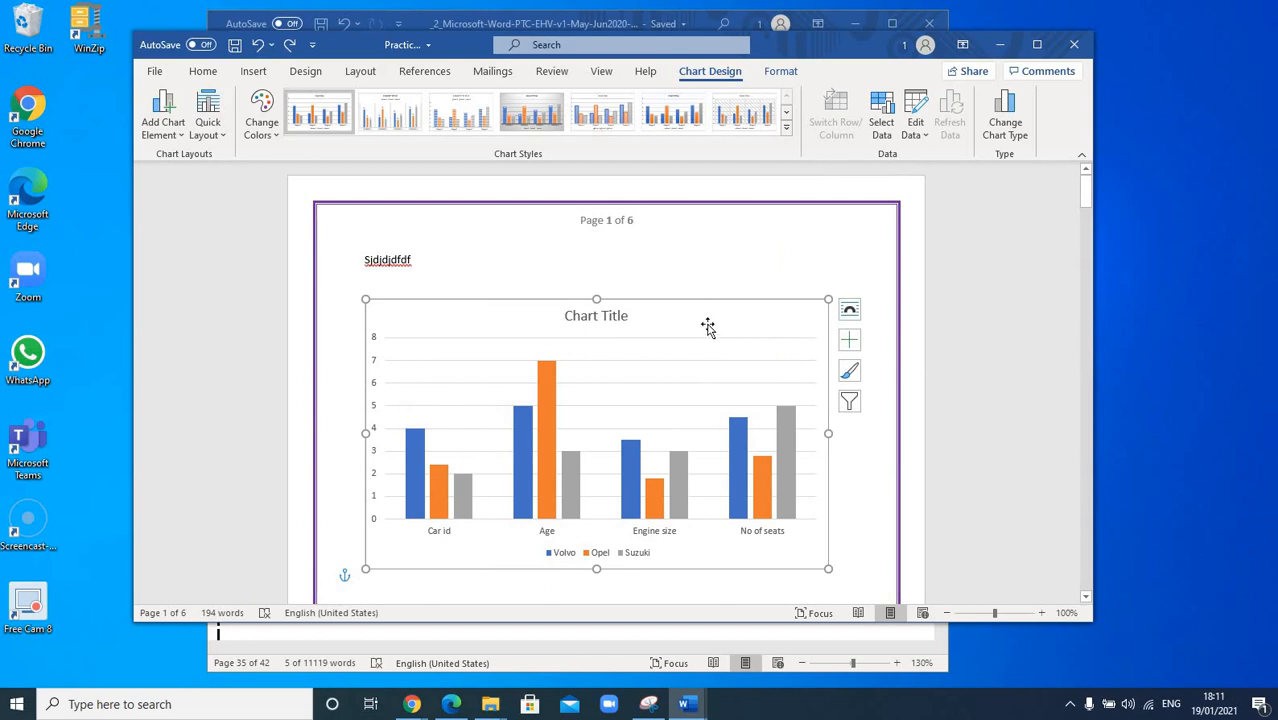
Edit the chart data so No of seats is 4 for Volvo, 3 for Opel and 6 for Suzuki, and close the data sheet.
{"action": "right_click", "coordinate": [706, 322]}
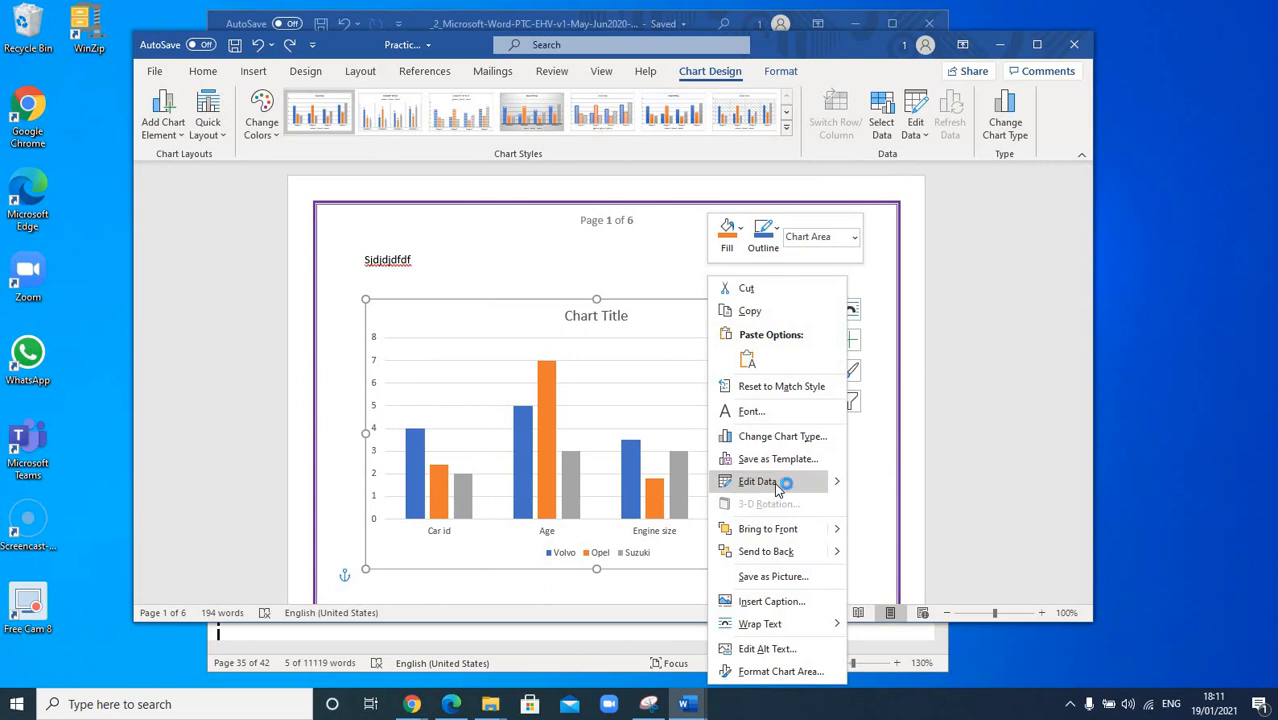
{"action": "left_click", "coordinate": [775, 483]}
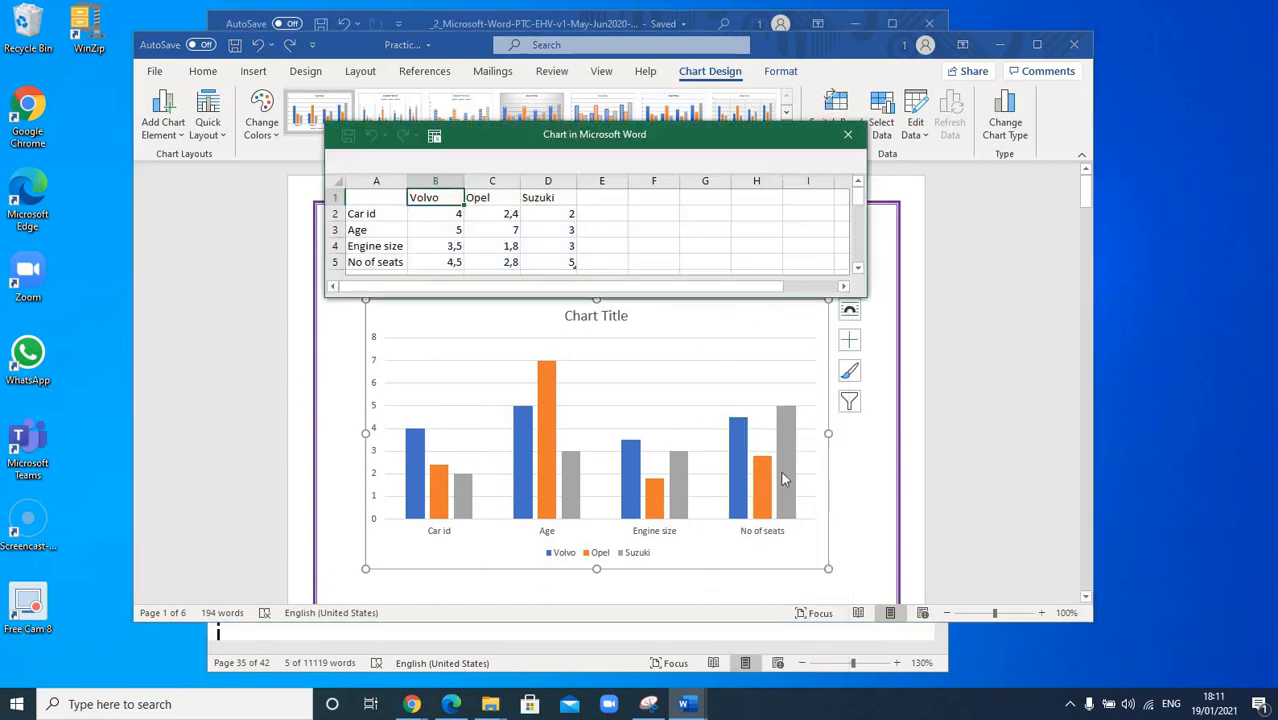
{"action": "left_click", "coordinate": [503, 264]}
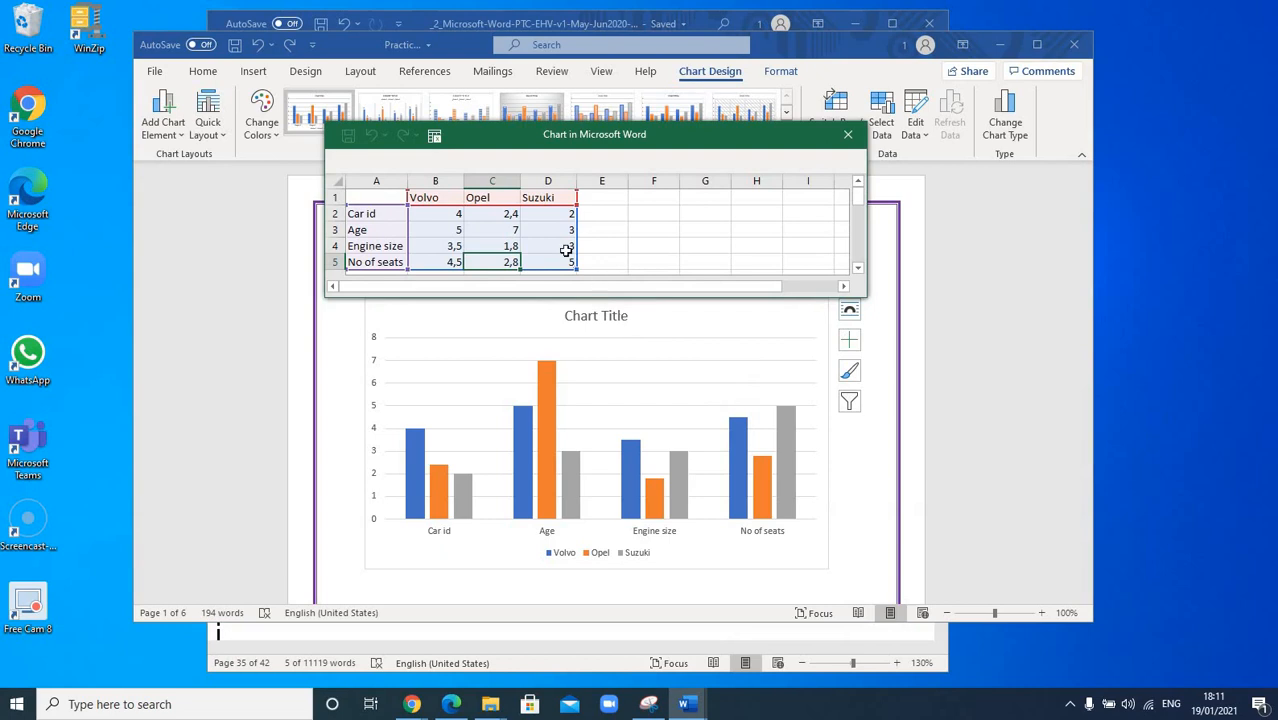
{"action": "type", "text": "3"}
{"action": "key", "text": "Left"}
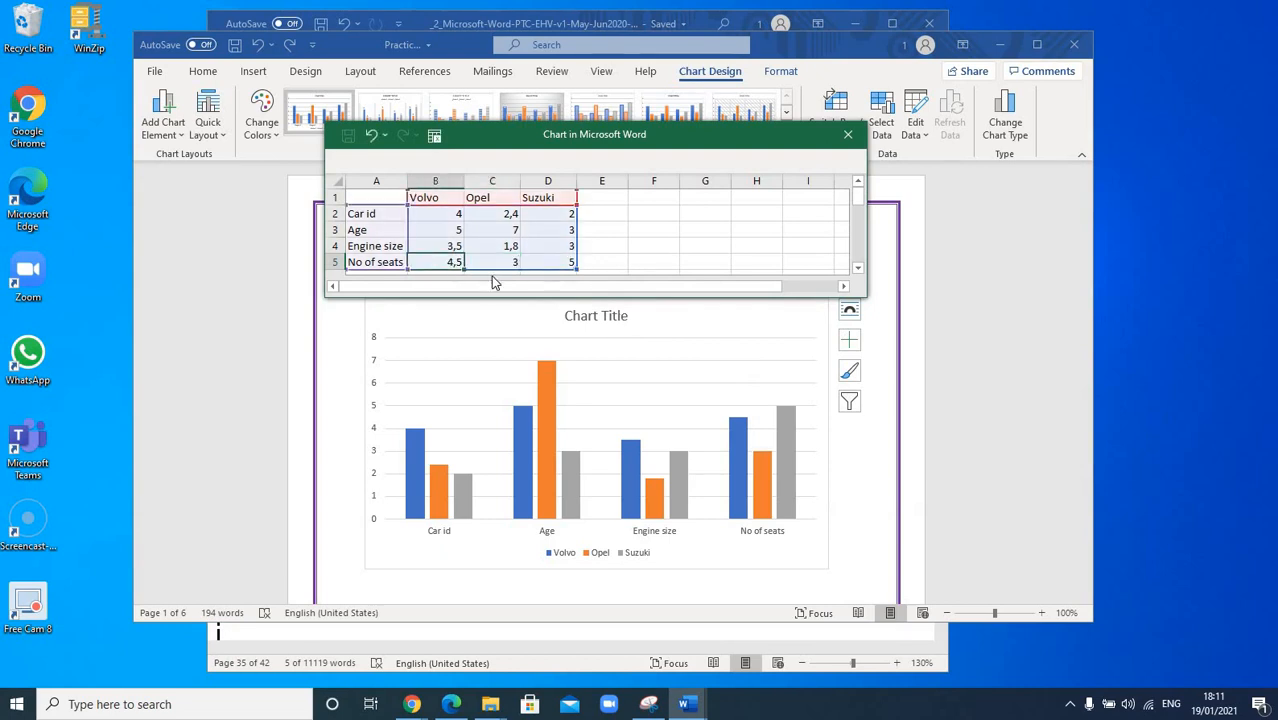
{"action": "type", "text": "4"}
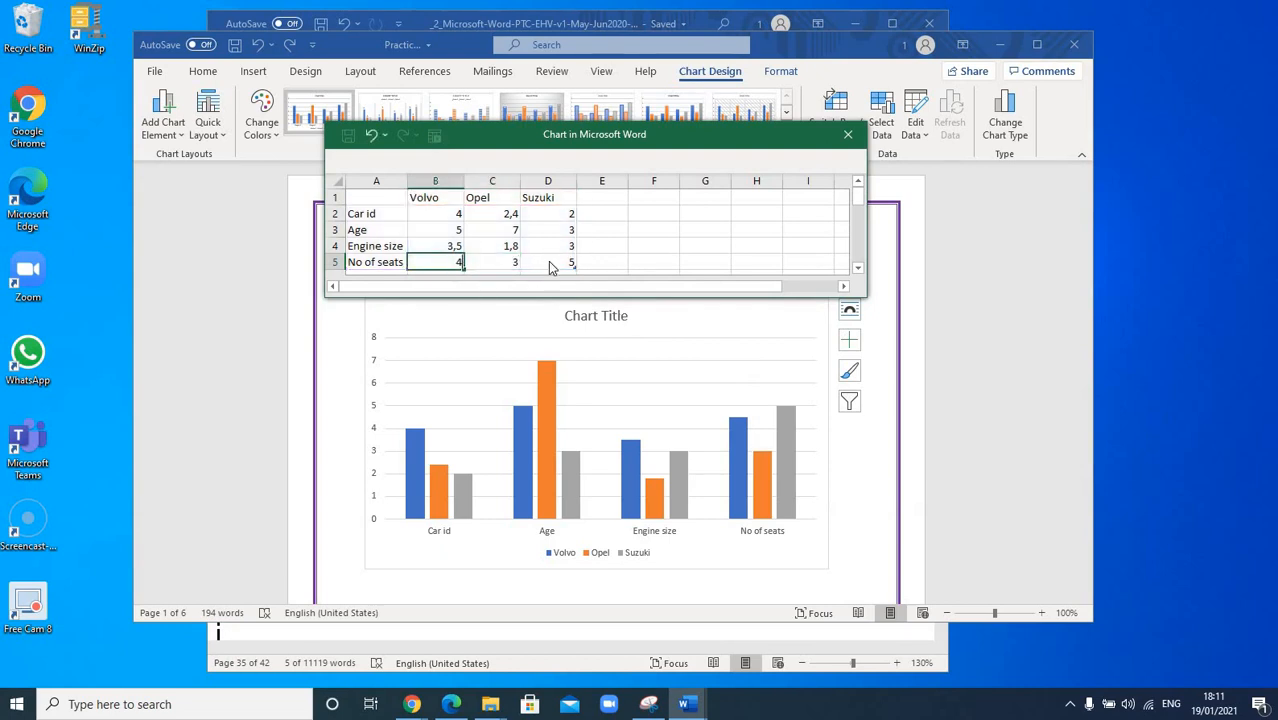
{"action": "left_click", "coordinate": [549, 263]}
{"action": "type", "text": "6"}
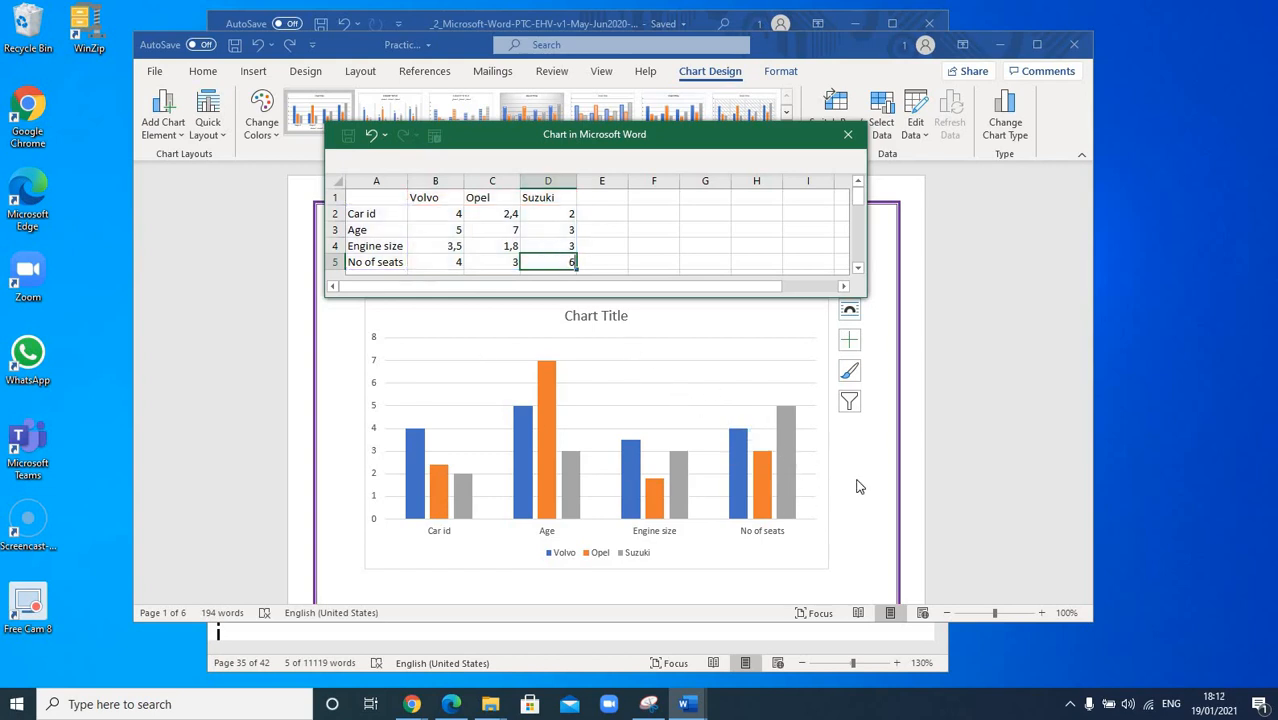
{"action": "left_click", "coordinate": [750, 230]}
{"action": "left_click", "coordinate": [848, 134]}
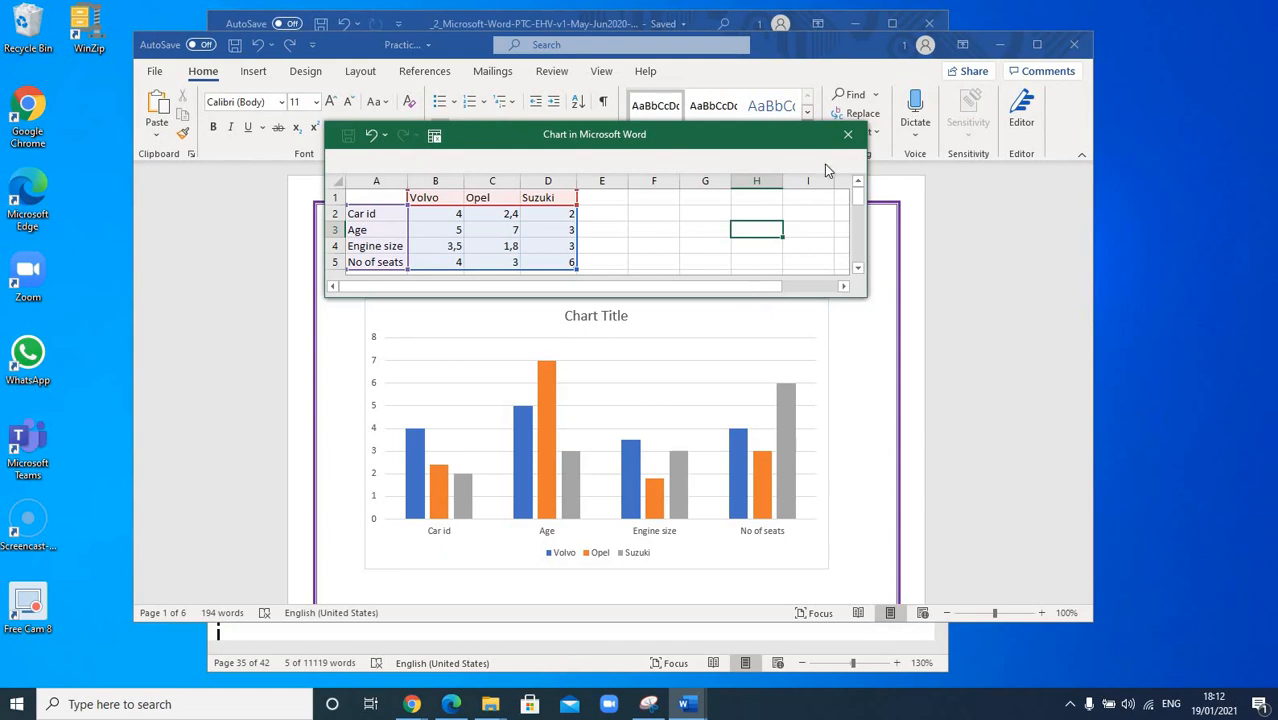
{"action": "left_click", "coordinate": [845, 137]}
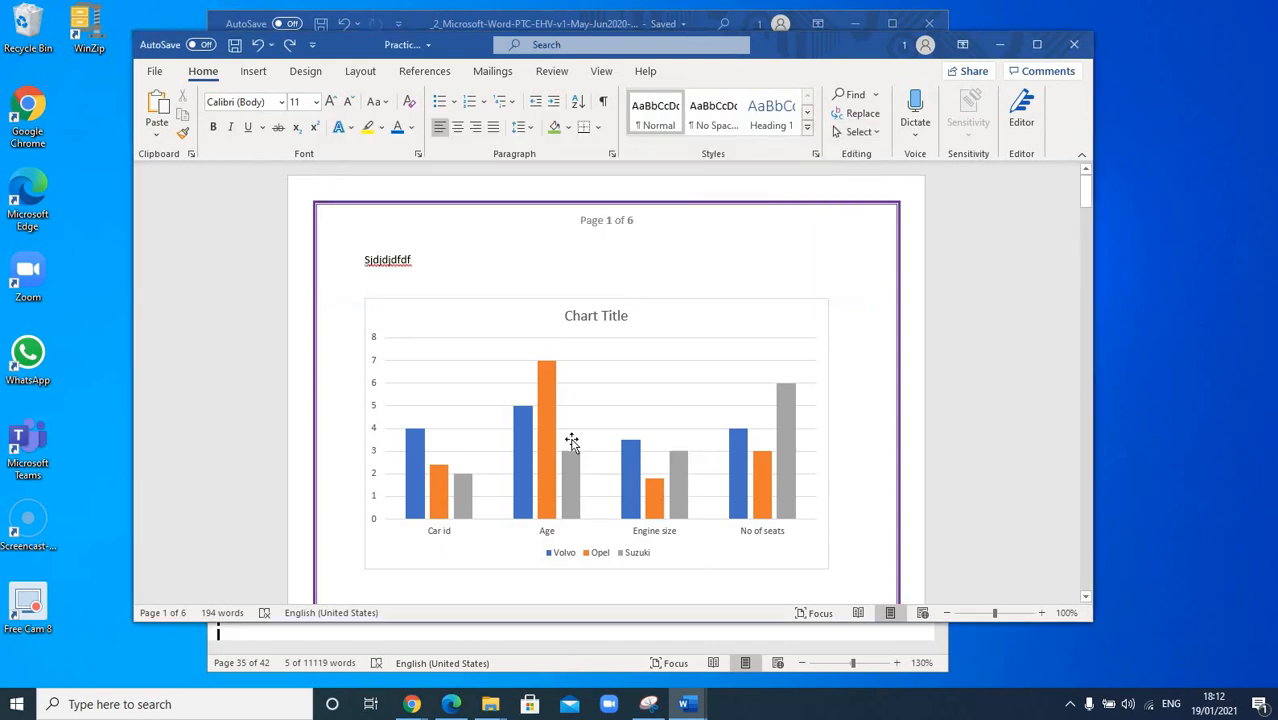